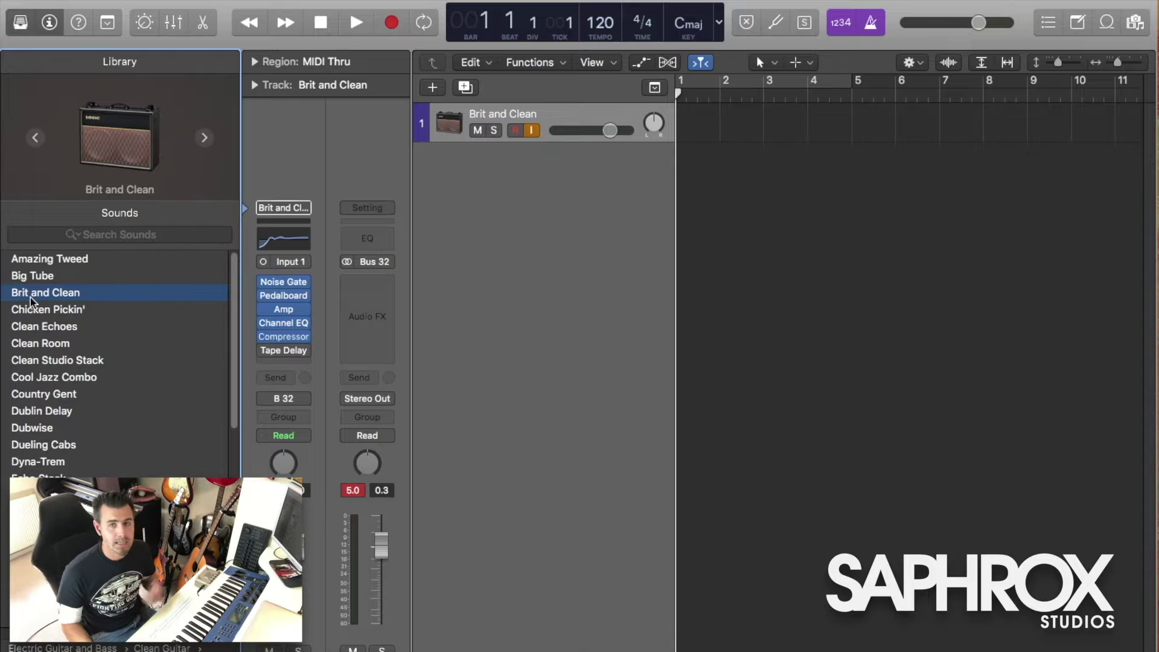
Step: Choose the Brit and Clean guitar patch, and open the Tuner from its Smart Controls
click(30, 305)
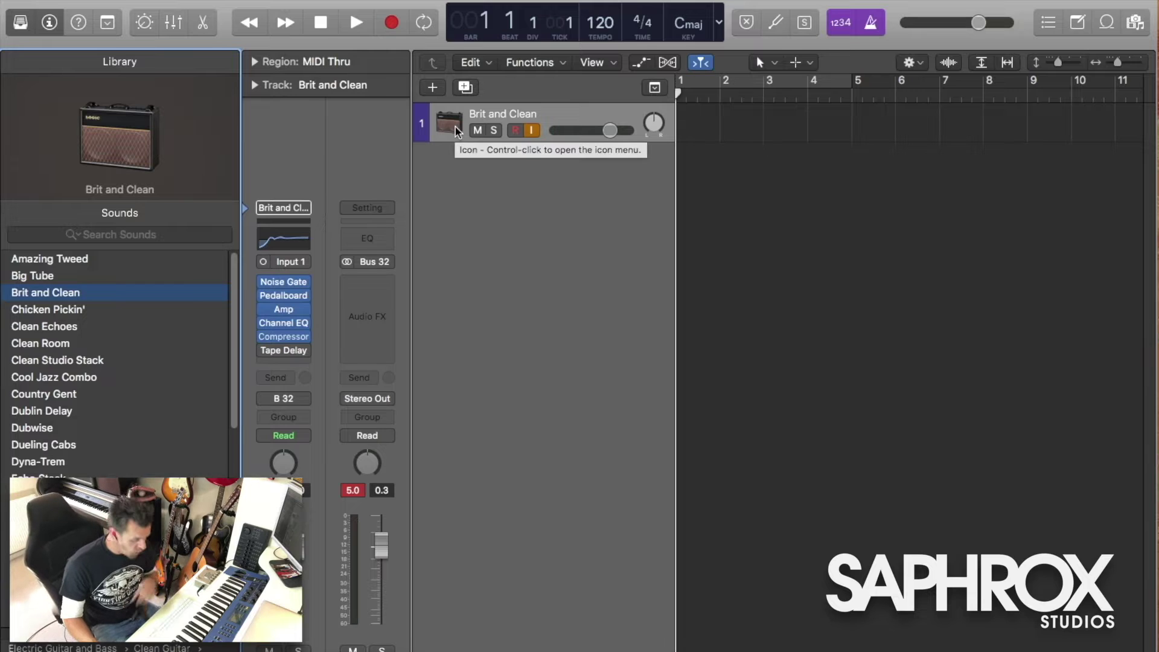
key(b)
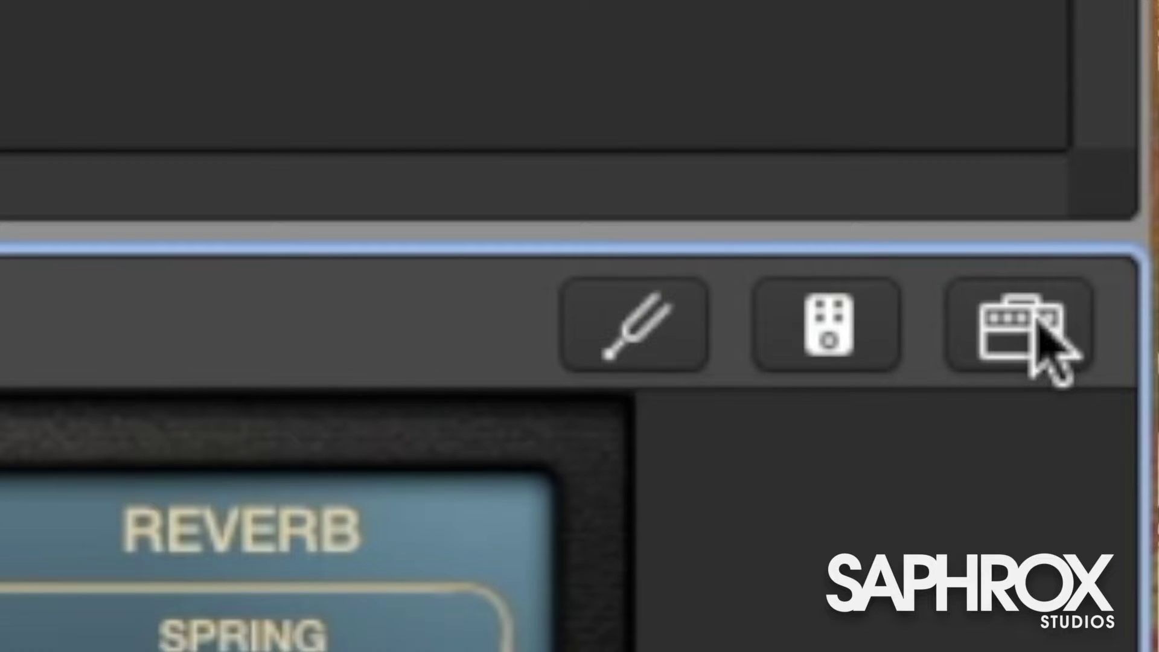
click(606, 347)
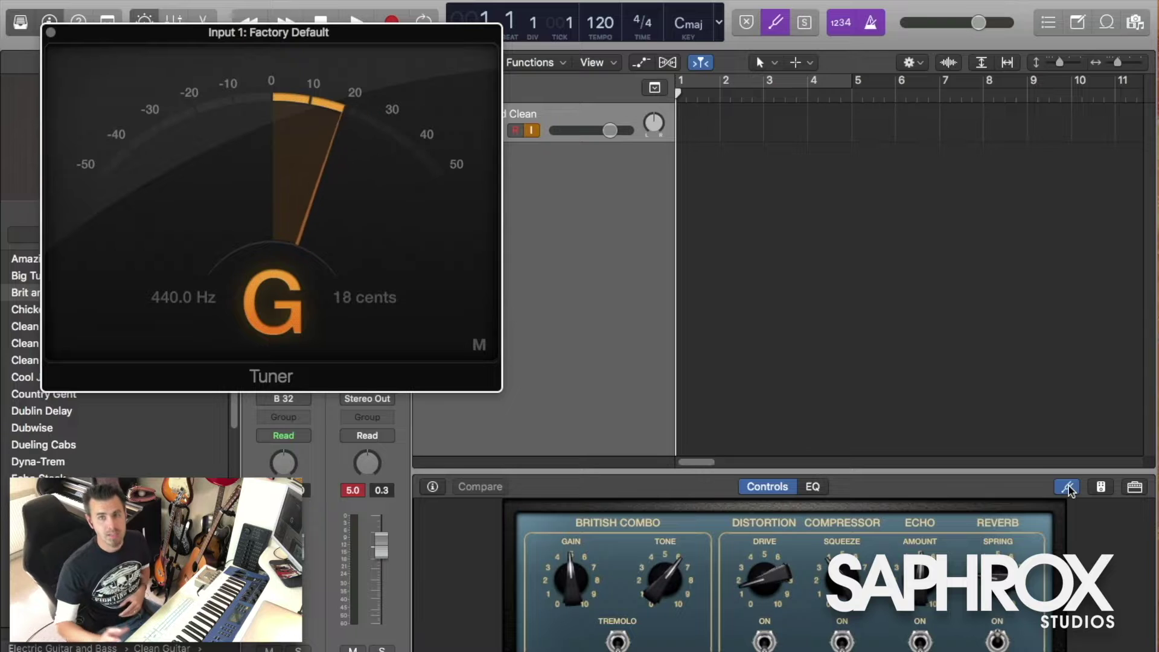
Step: Open the patch's Pedalboard and browse the collection of available effect pedals
click(1104, 500)
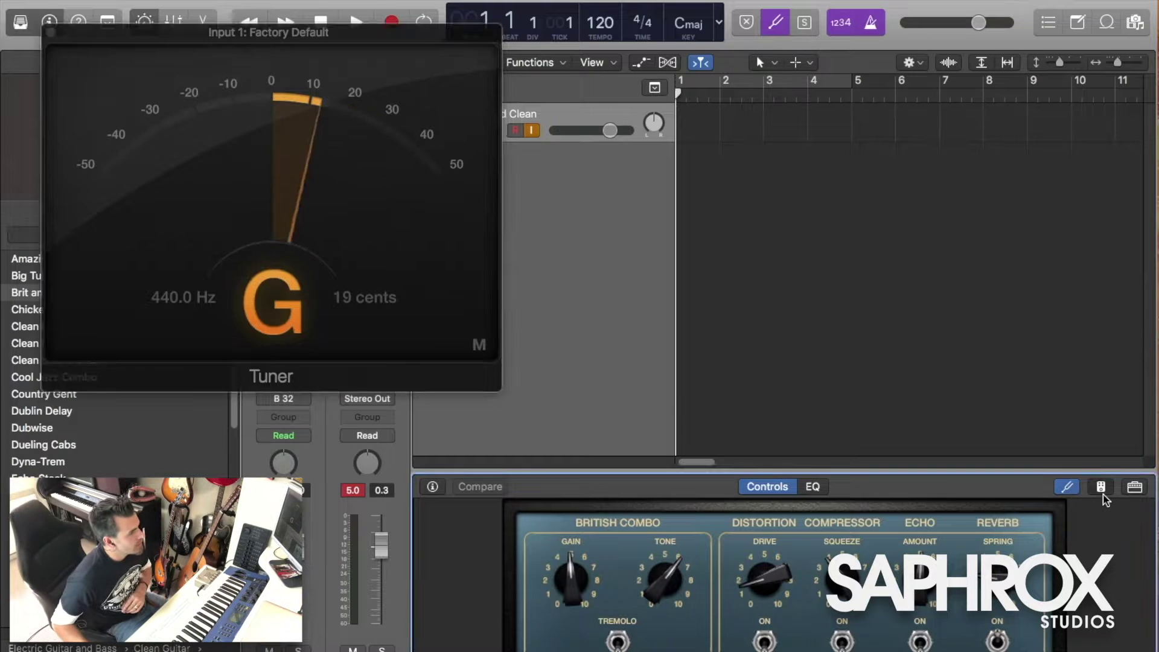
click(1101, 490)
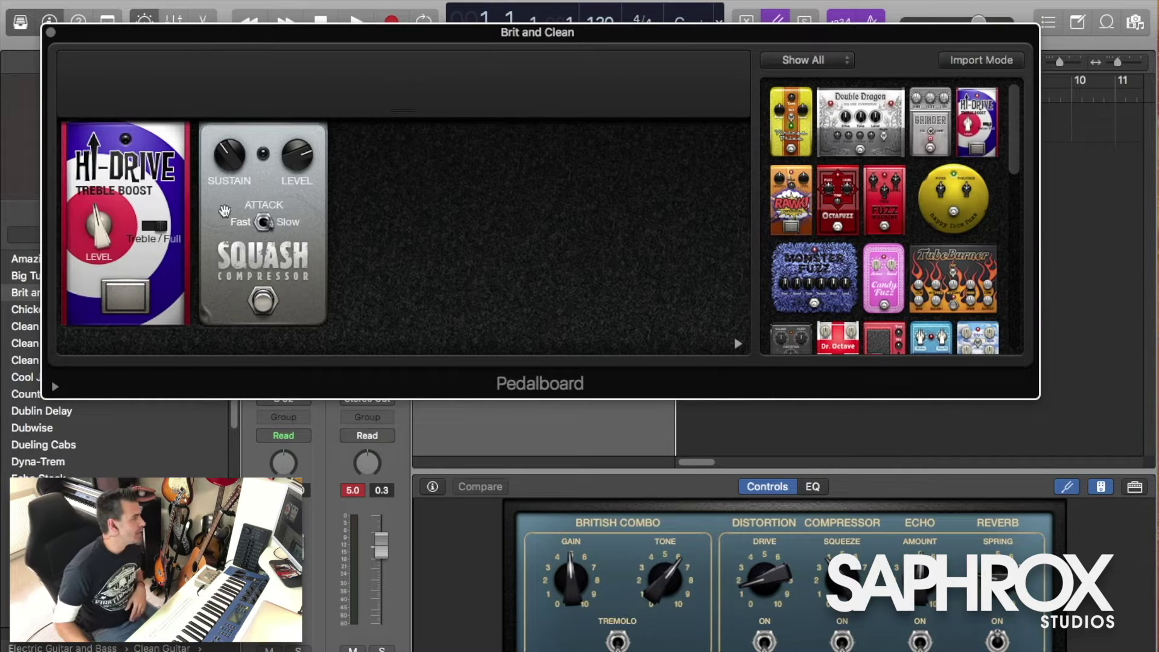
scroll(857, 230, down, 5)
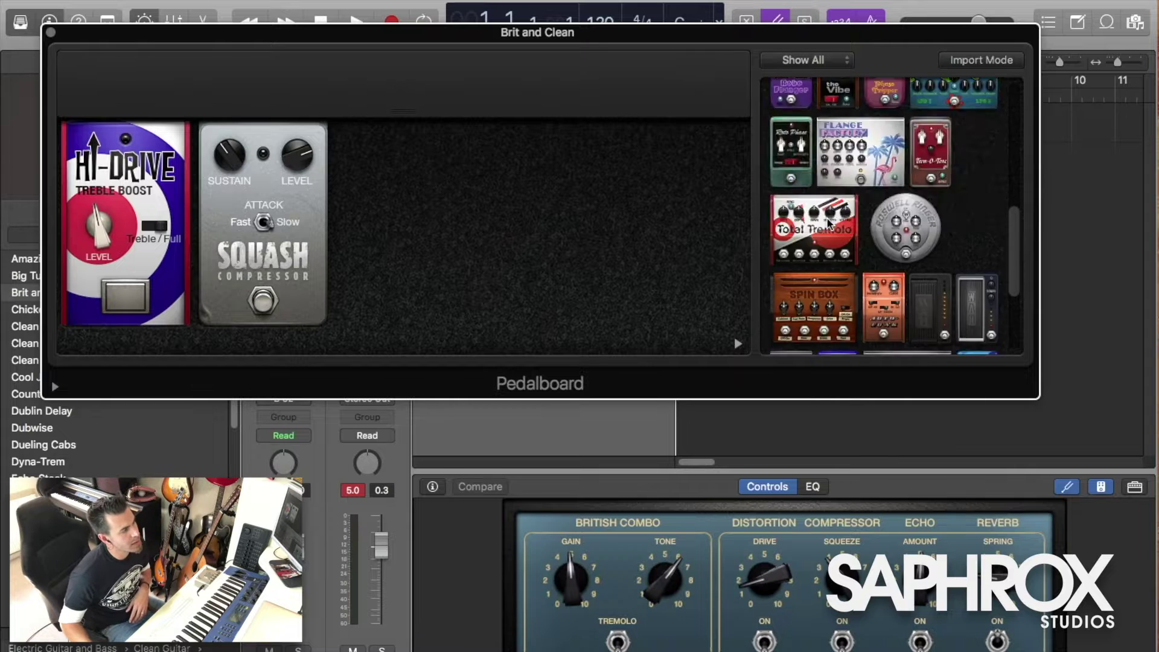
scroll(839, 229, up, 5)
Step: Try the Double Dragon overdrive after the Squash Compressor, adjusting its Drive and Tone, and remove it from the pedalboard
drag(862, 93, 468, 227)
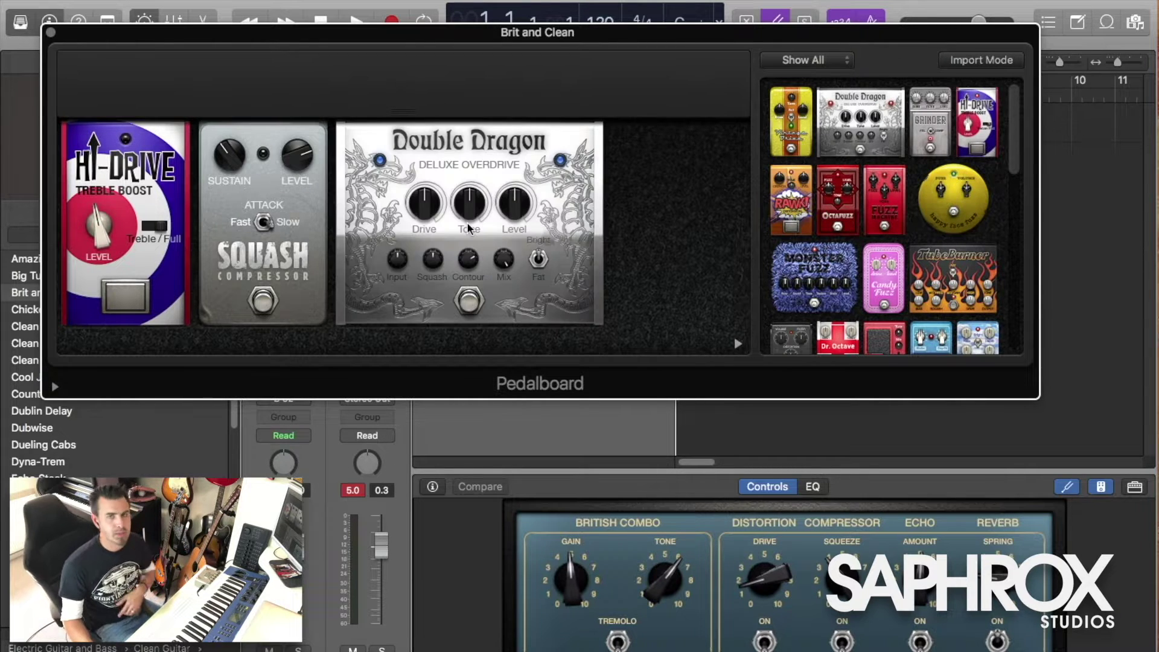
click(471, 307)
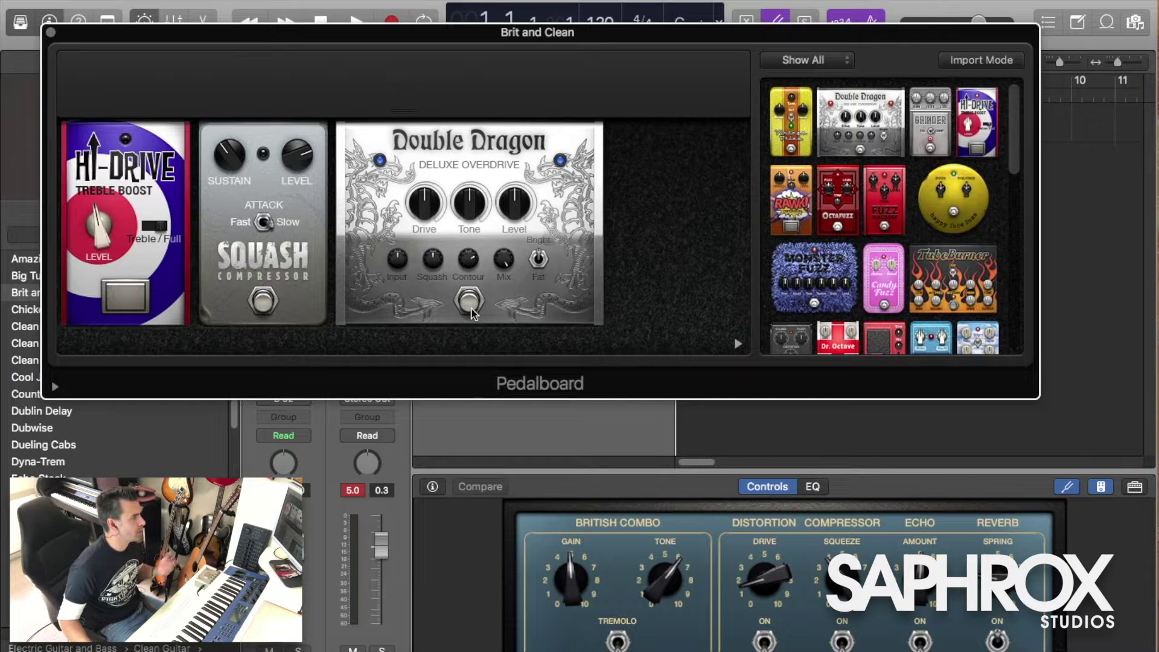
drag(415, 201, 469, 224)
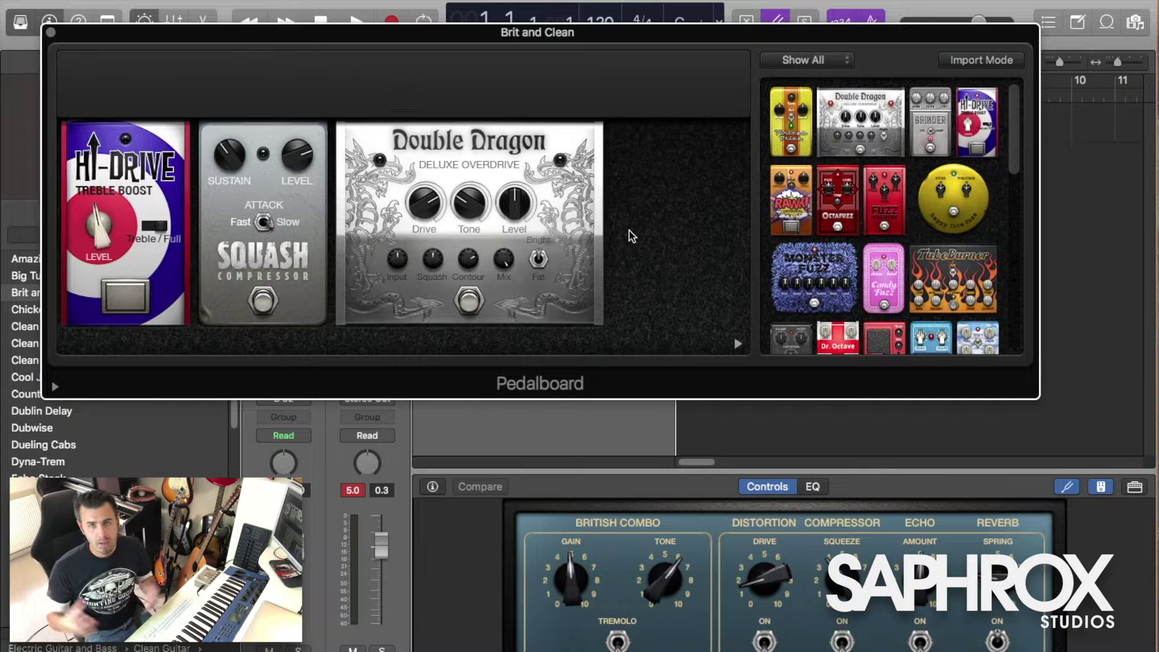
click(433, 154)
key(Delete)
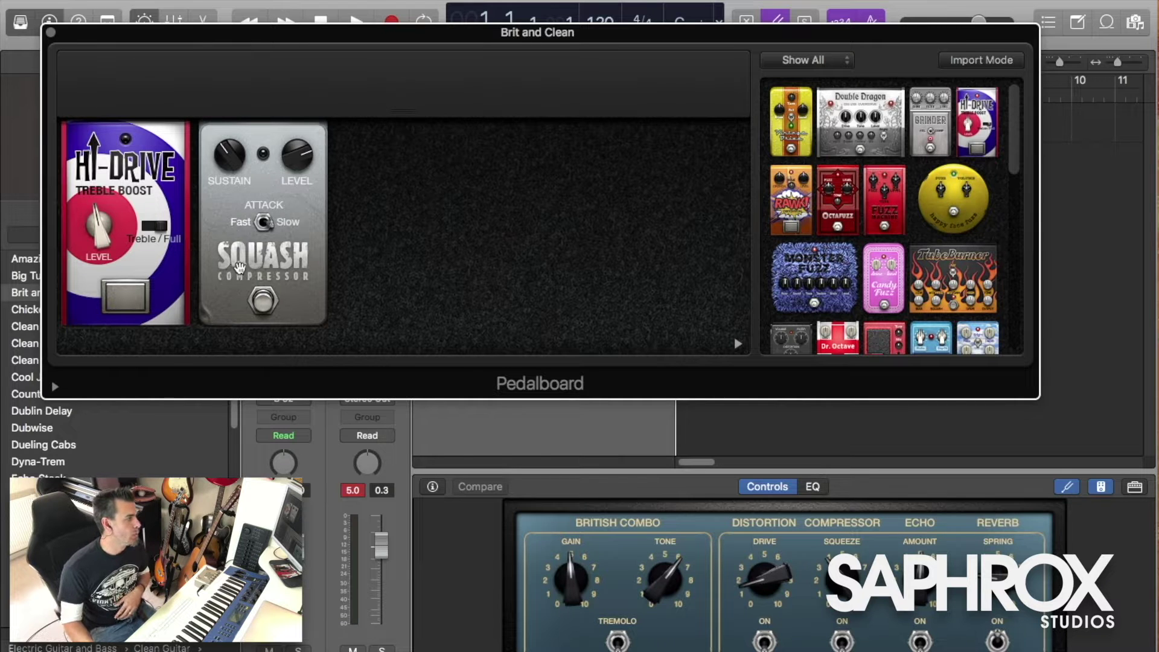
Step: Open the Amp Designer for the guitar patch and close the Tuner
click(1134, 487)
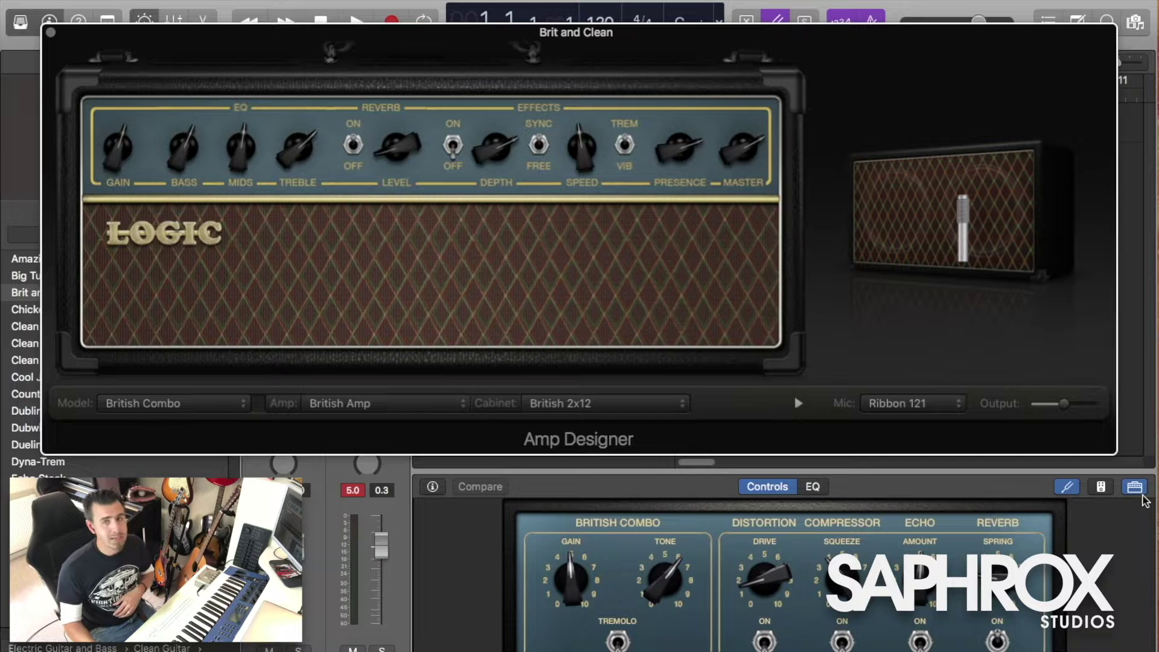
click(1067, 486)
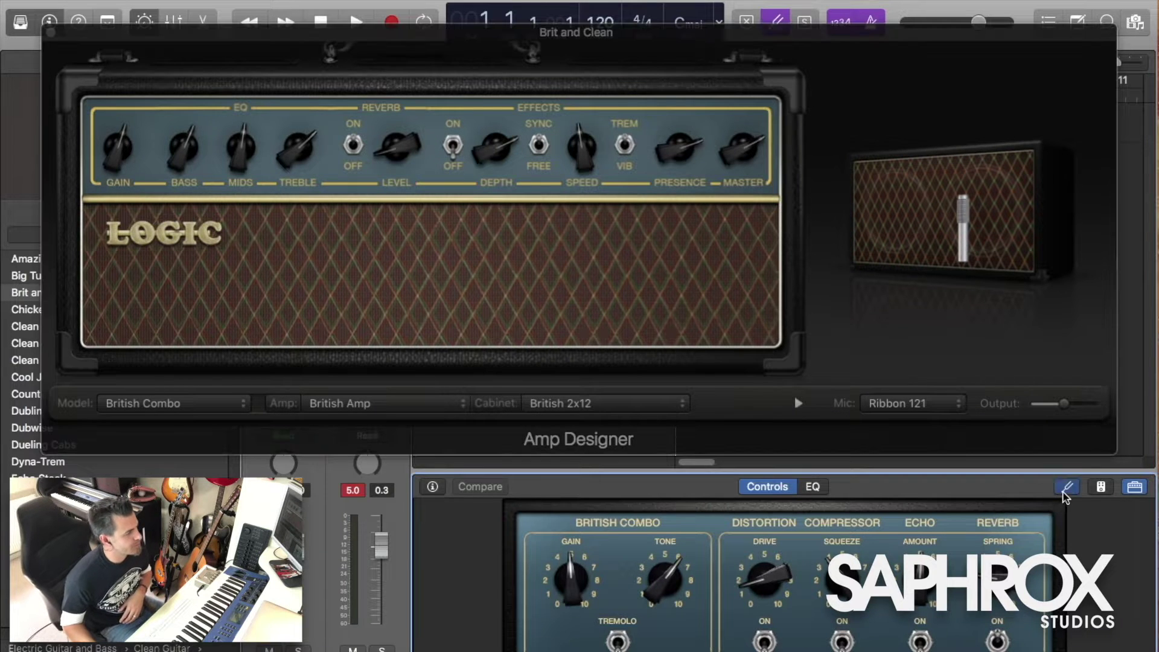
click(401, 295)
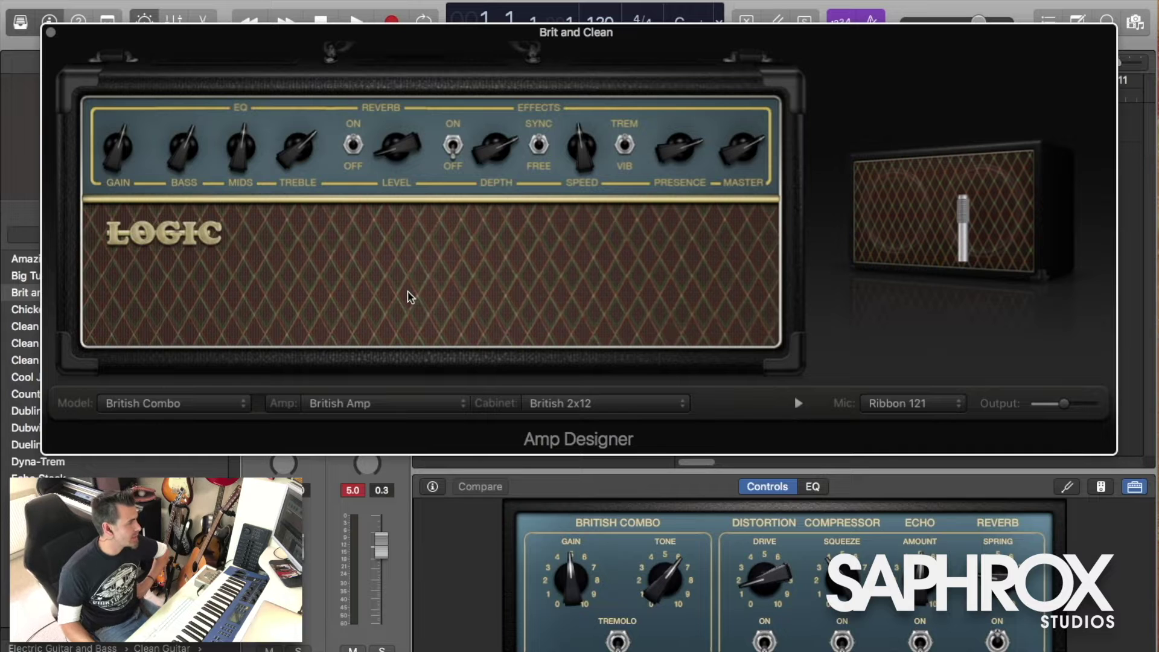
Step: Try out the Small Tweed Amp, Silverface Amp, Modern American Head, Modern British Head and High Octane Head in the Amp Designer
click(387, 408)
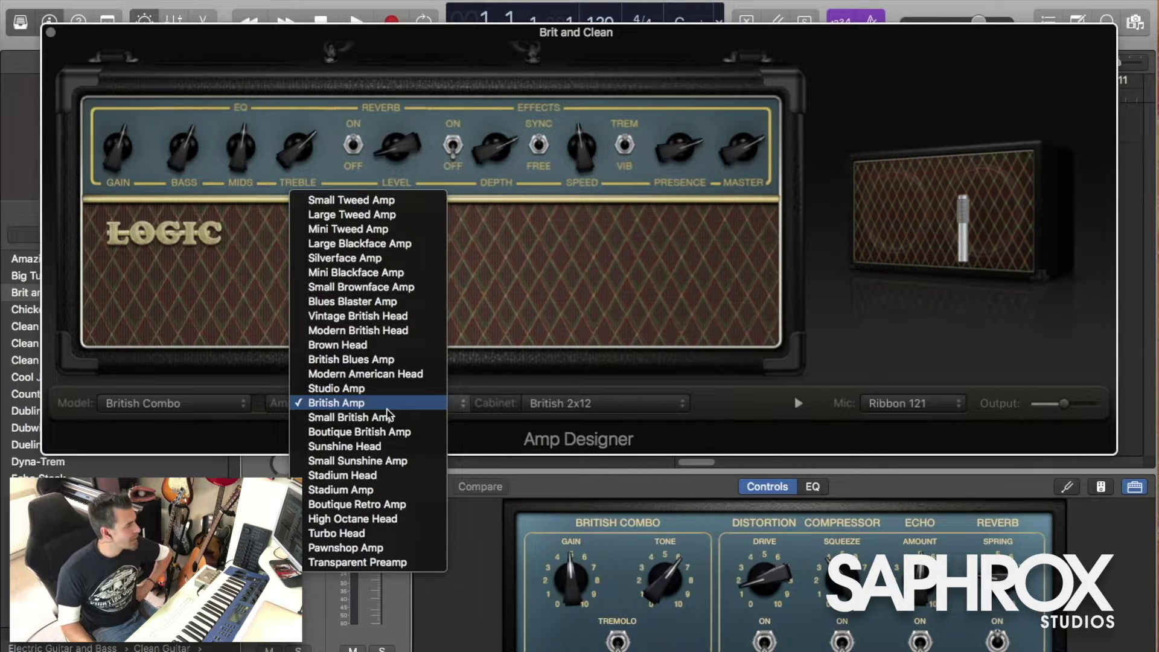
click(399, 201)
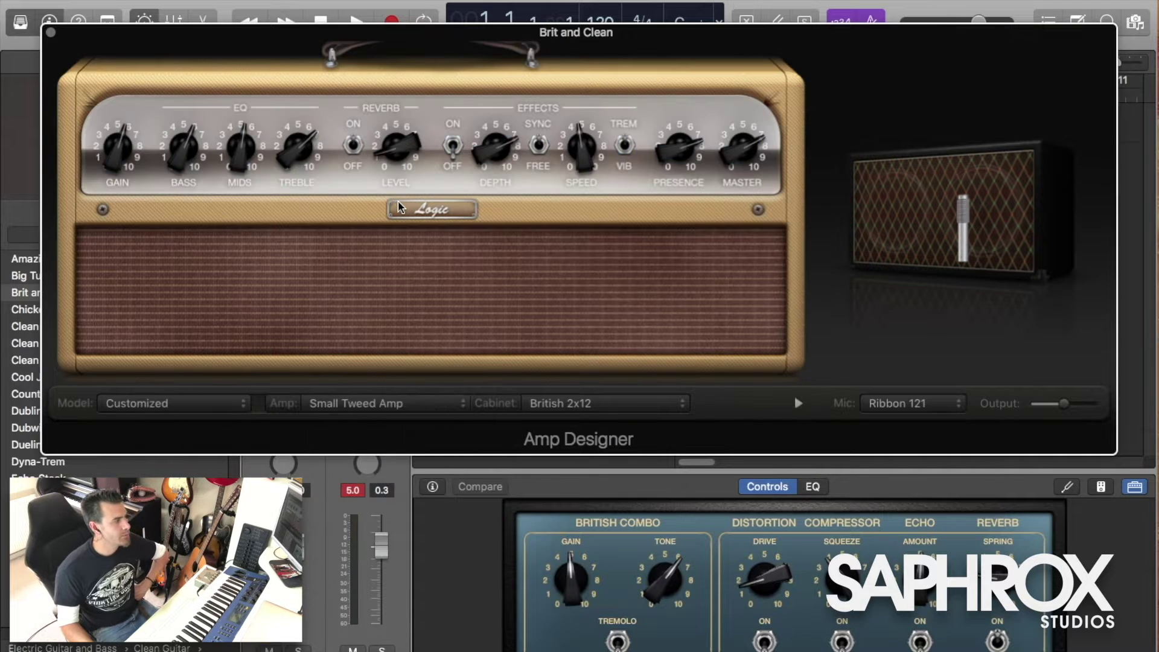
click(373, 406)
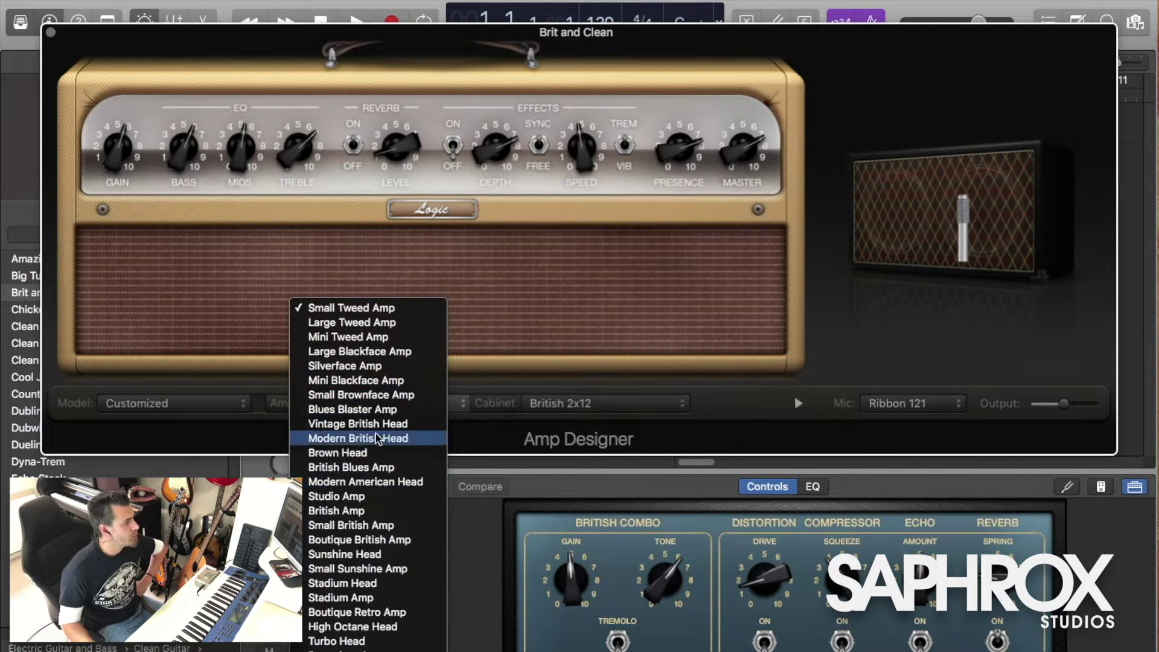
click(375, 365)
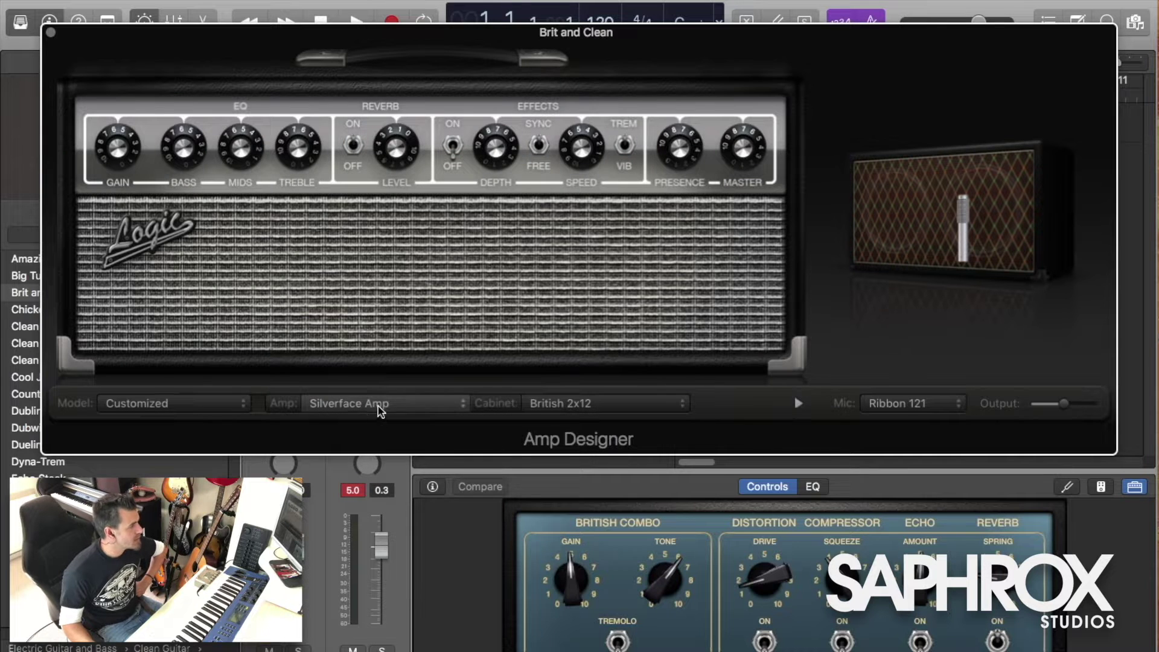
click(380, 411)
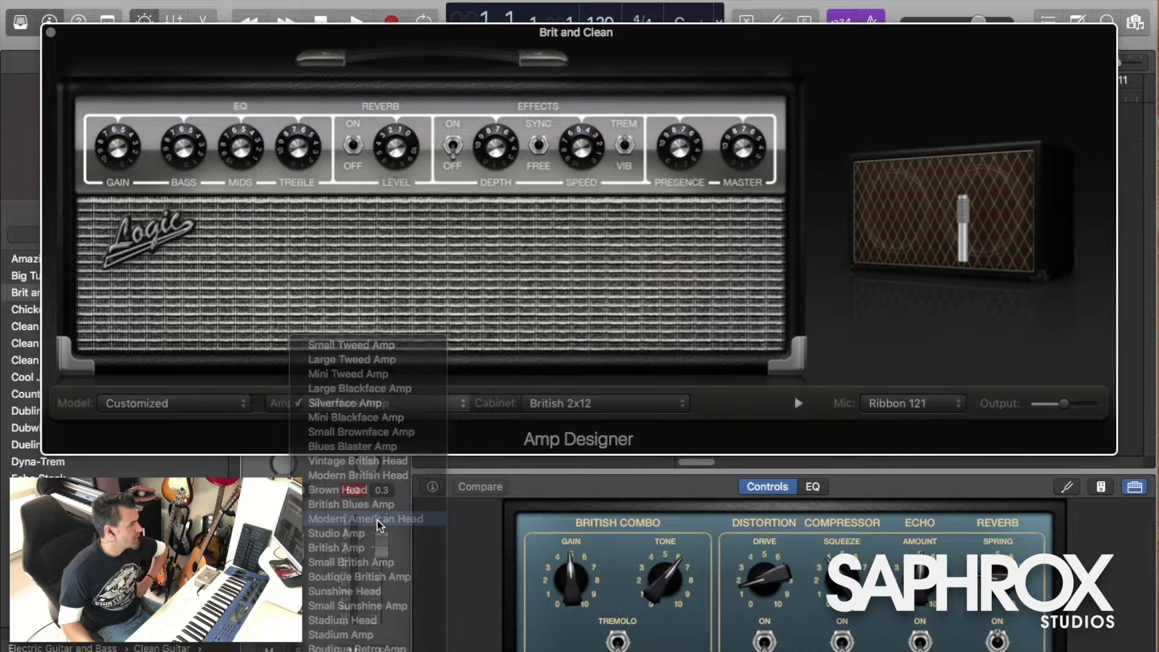
click(379, 520)
click(382, 417)
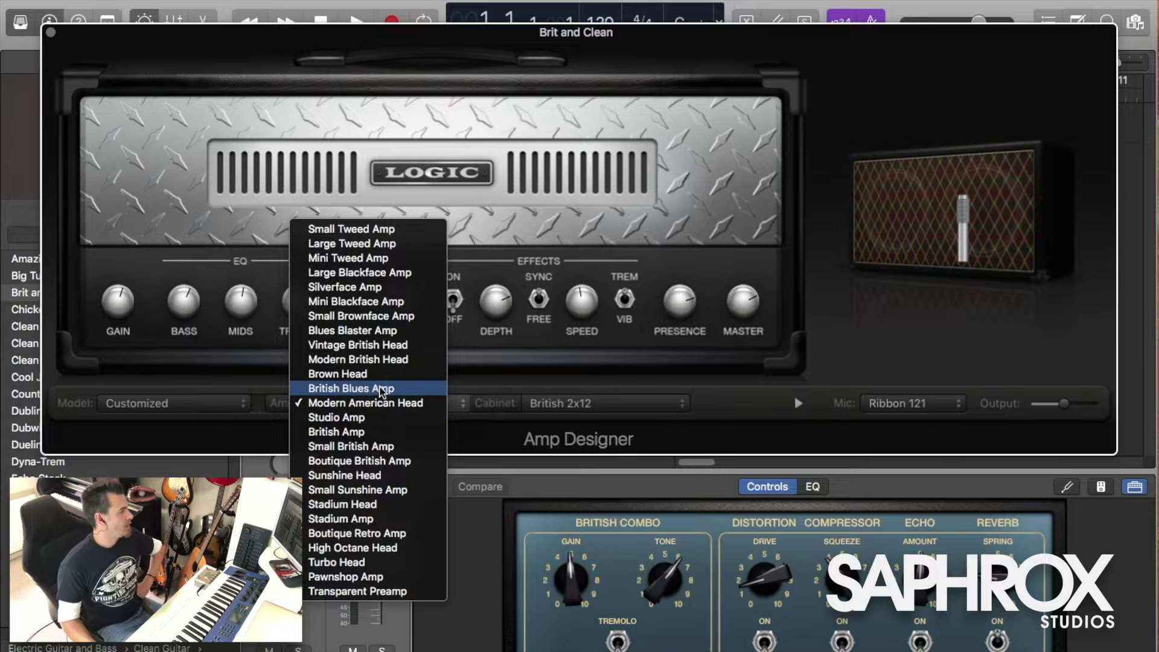
click(380, 361)
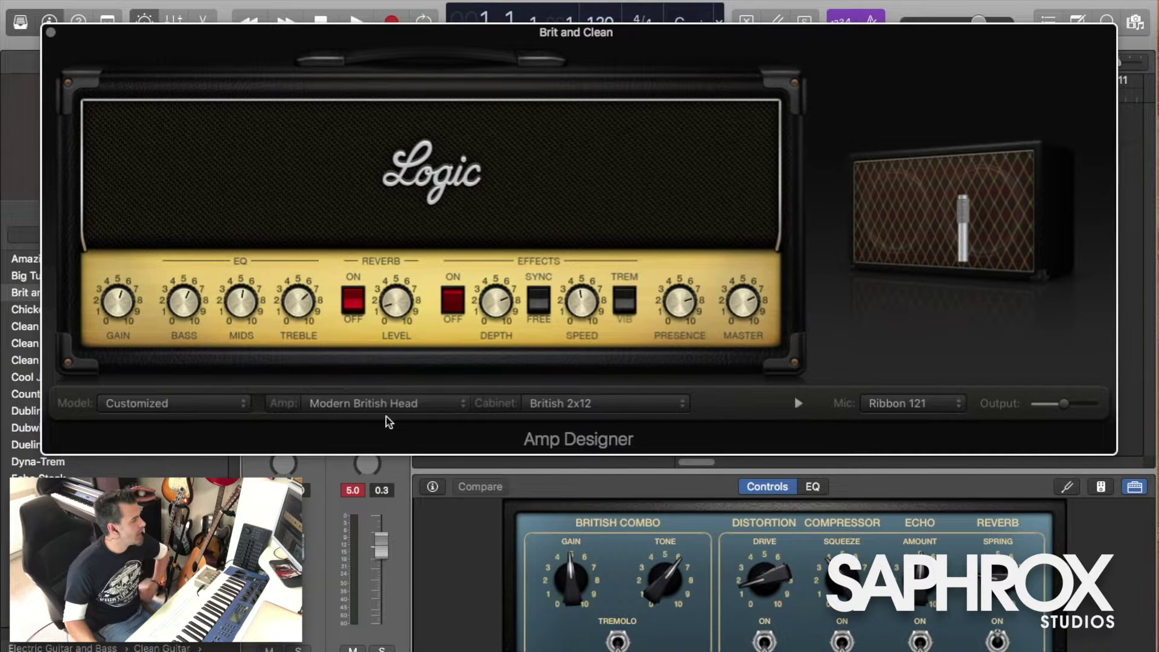
click(386, 404)
click(369, 591)
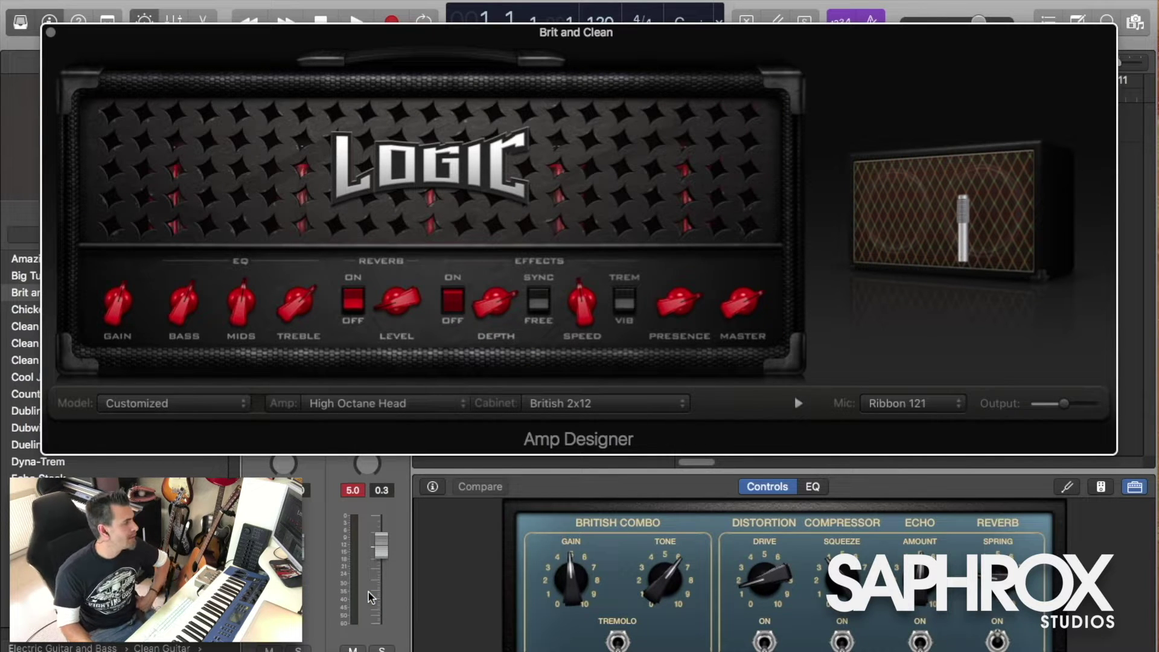
Step: Set the amp to Vintage British Head and pair it with the Modern British 4x12 cabinet
click(392, 403)
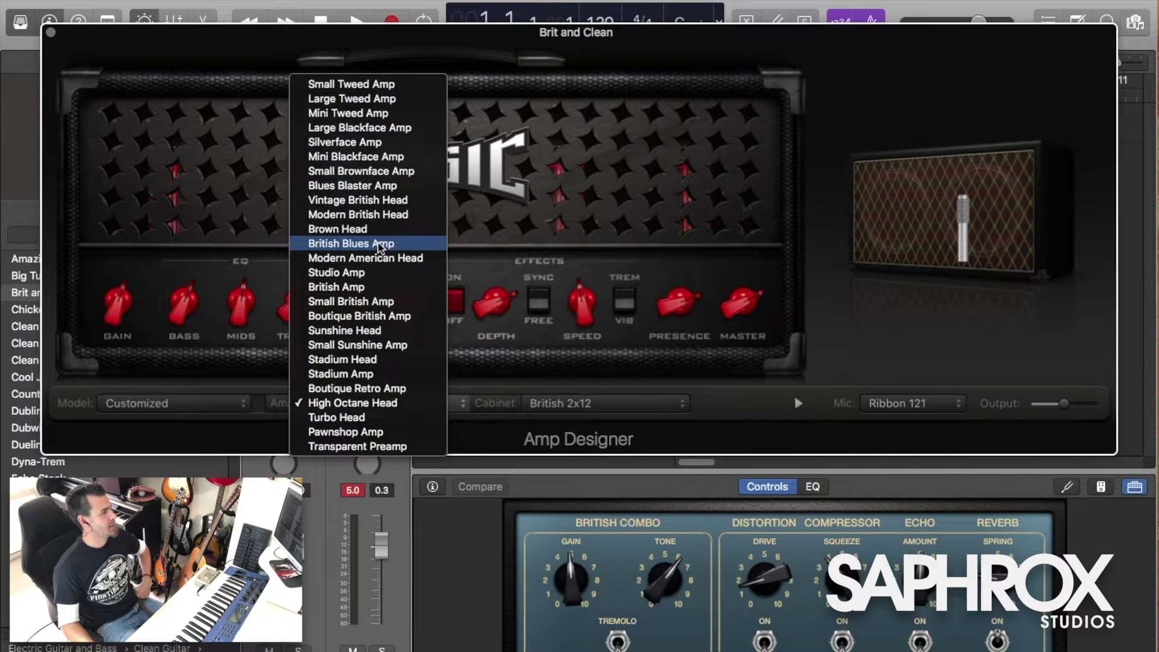
click(383, 200)
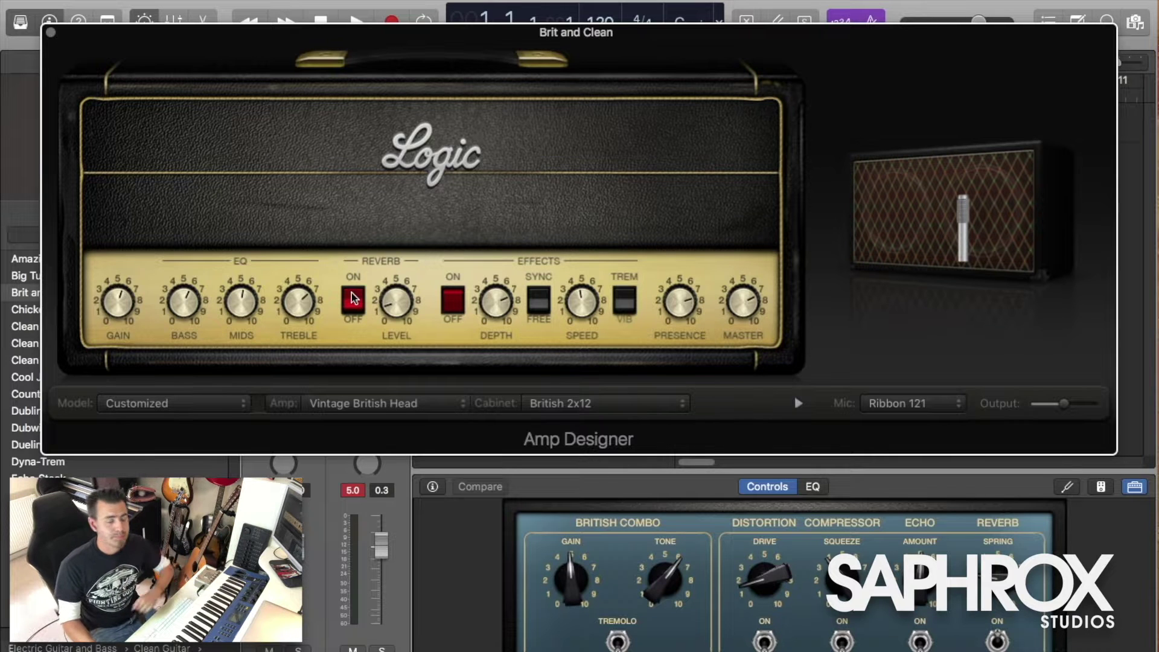
click(612, 410)
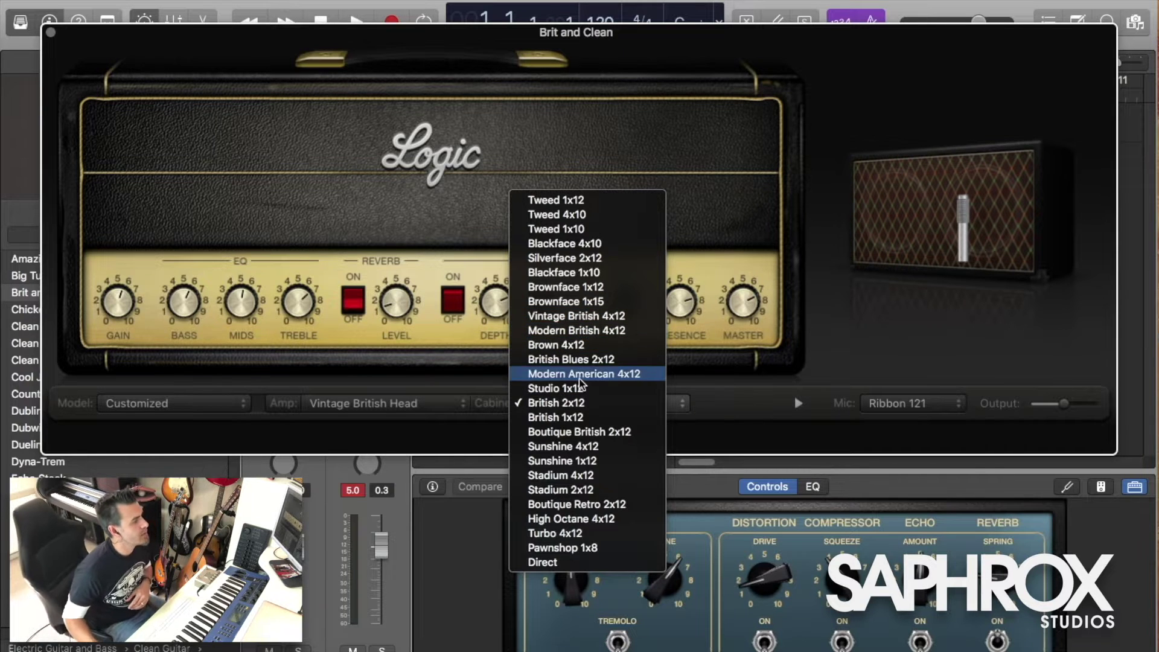
click(584, 331)
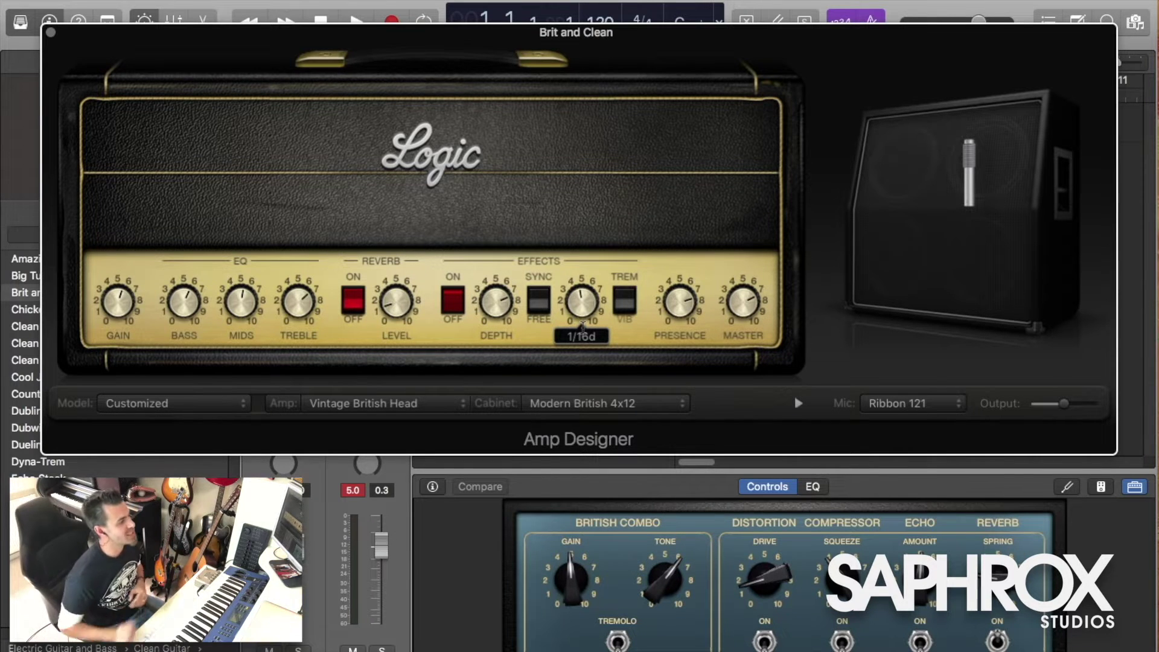
Step: Try placing the cabinet's microphone off-centre from the speaker cone, and return it to the centre
mouse_move(1006, 172)
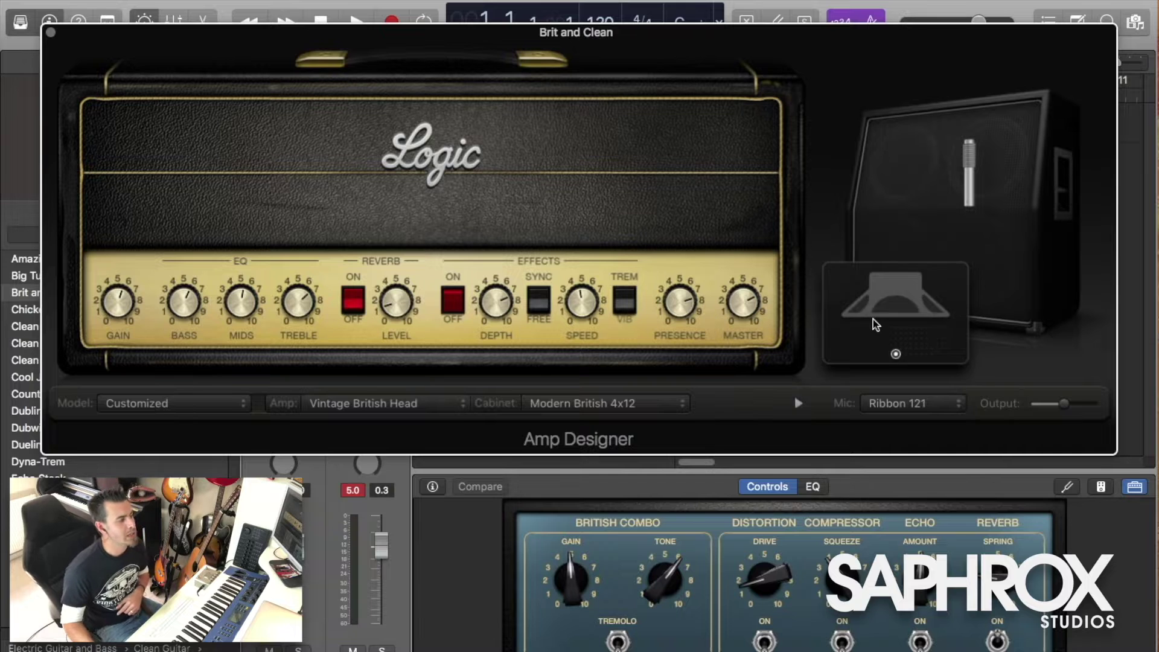
mouse_move(897, 335)
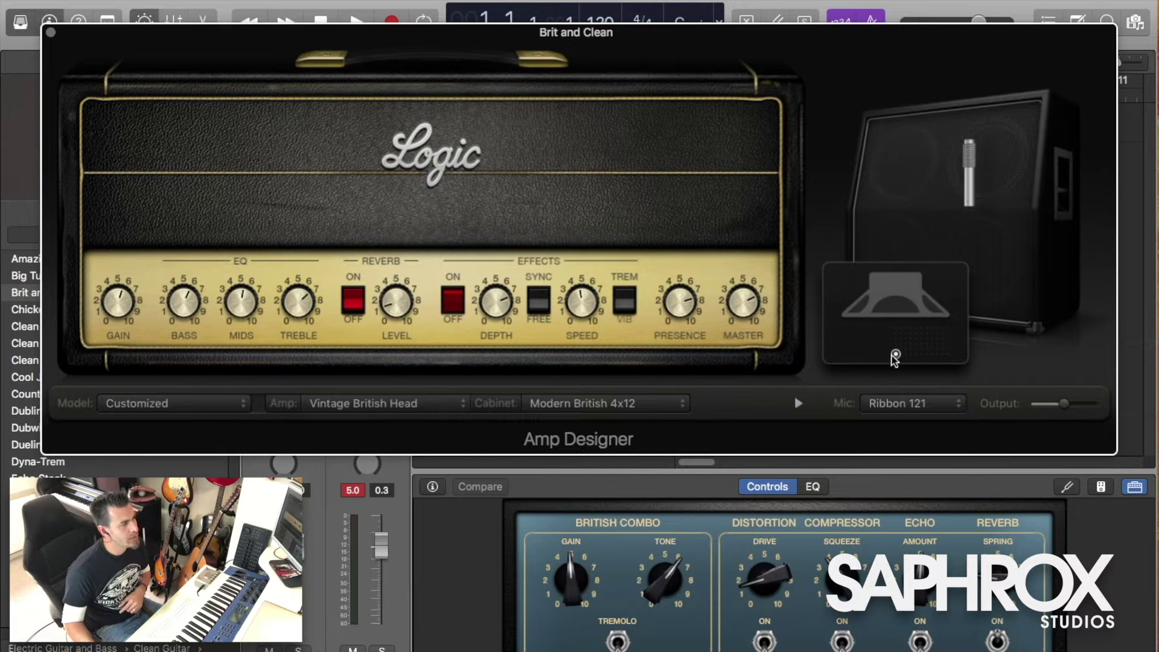
mouse_move(895, 356)
mouse_down()
mouse_move(892, 344)
mouse_move(925, 331)
mouse_move(879, 370)
mouse_move(893, 340)
mouse_move(926, 329)
mouse_move(881, 355)
mouse_move(884, 328)
mouse_move(905, 354)
mouse_move(888, 337)
mouse_move(936, 331)
mouse_move(933, 363)
mouse_move(918, 373)
mouse_up()
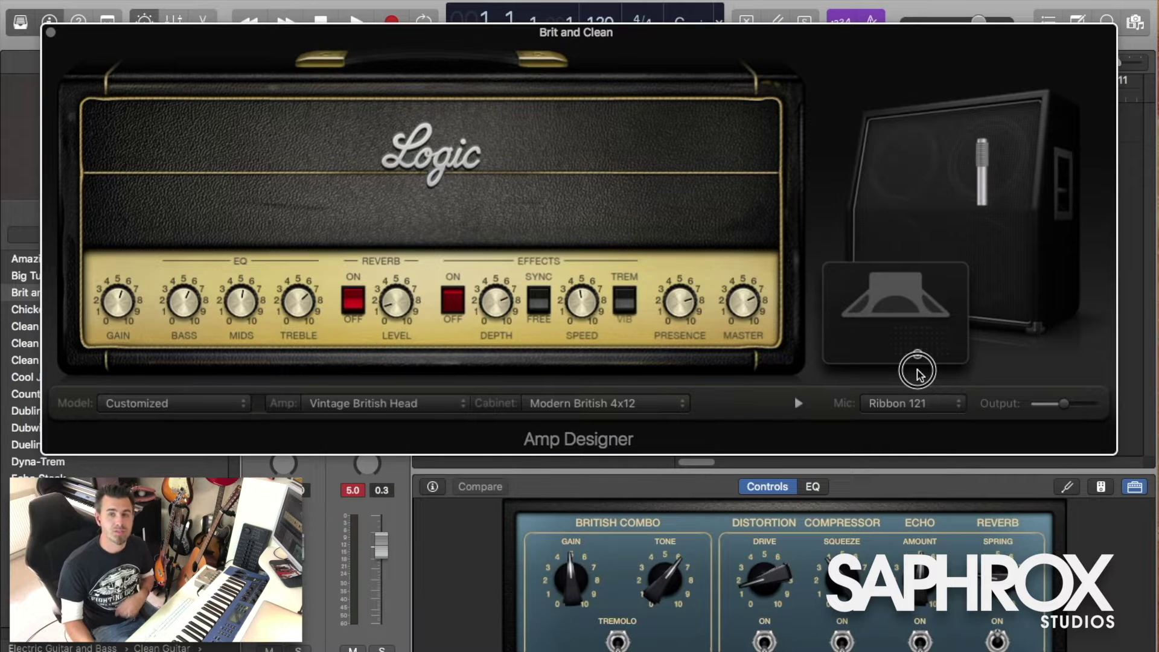
mouse_move(917, 373)
mouse_down()
mouse_move(910, 331)
mouse_move(887, 336)
mouse_move(895, 376)
mouse_up()
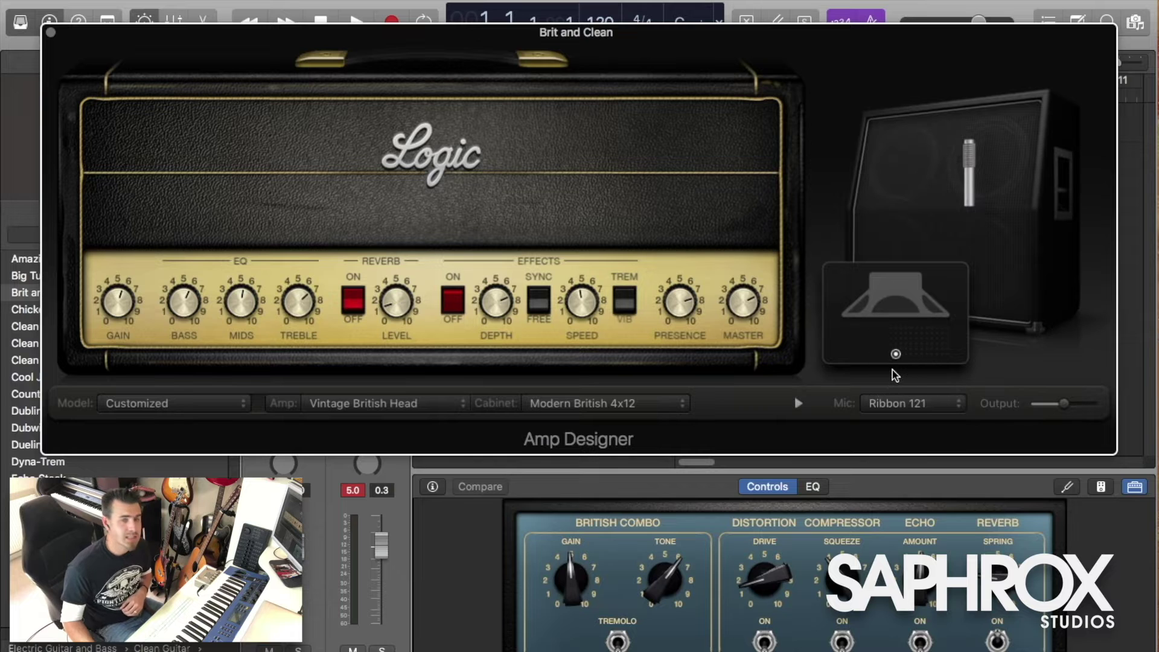
Step: Change the cabinet's microphone to Dynamic 57 and place it slightly off-centre and closer to the speaker cone
click(905, 403)
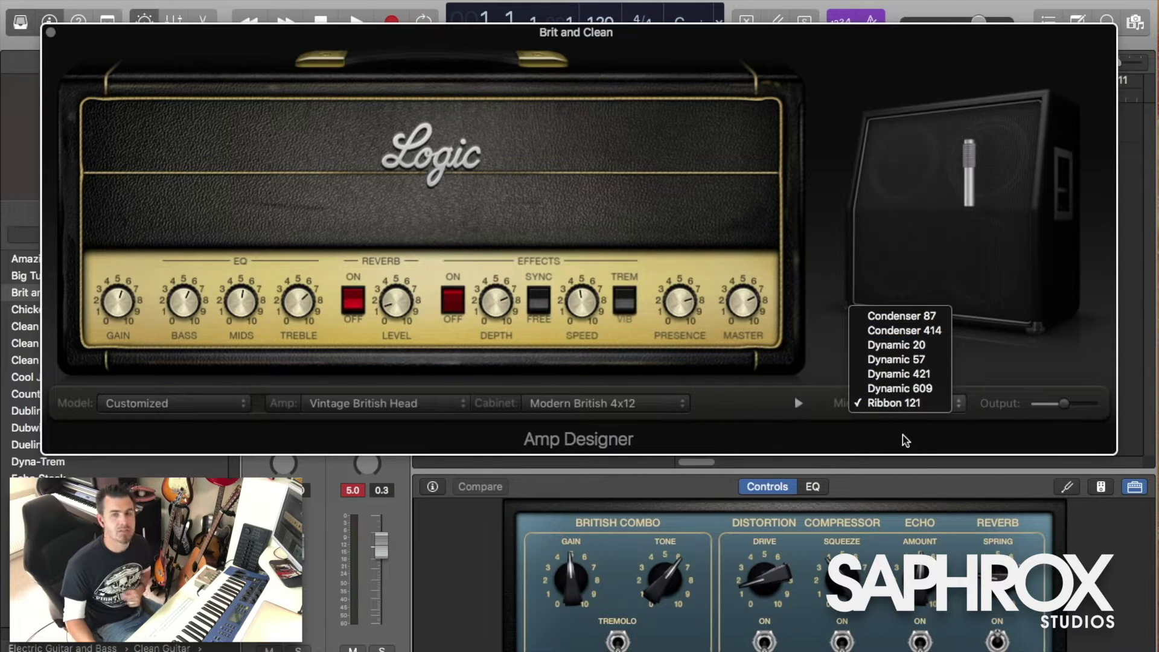
click(766, 436)
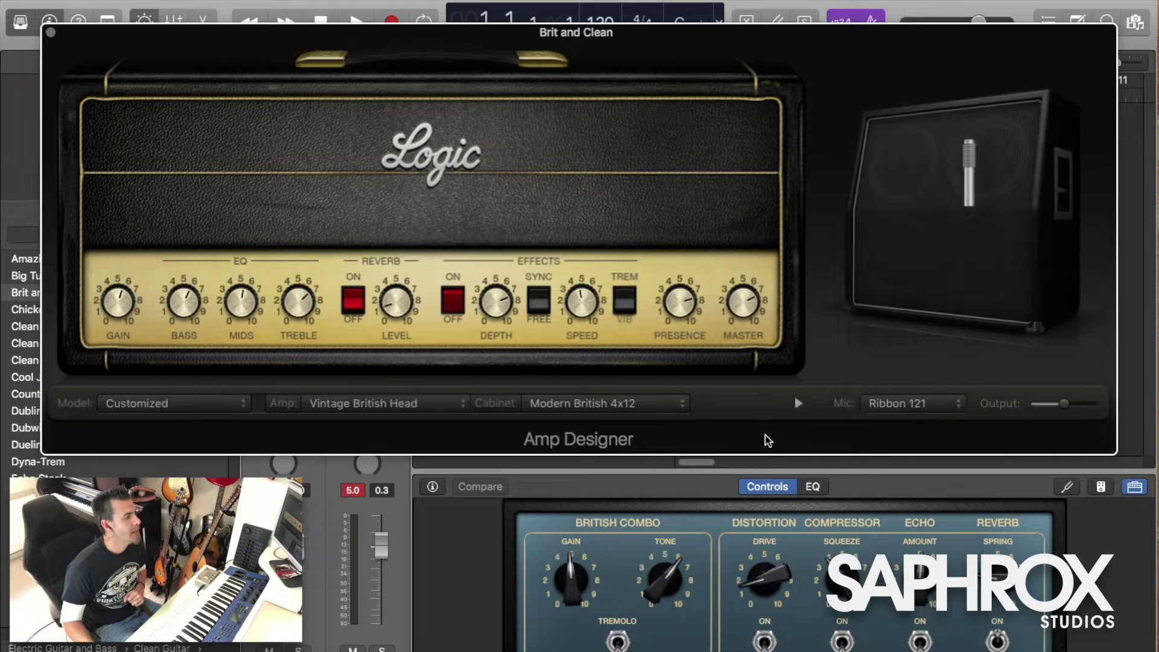
click(914, 408)
click(921, 359)
mouse_move(991, 197)
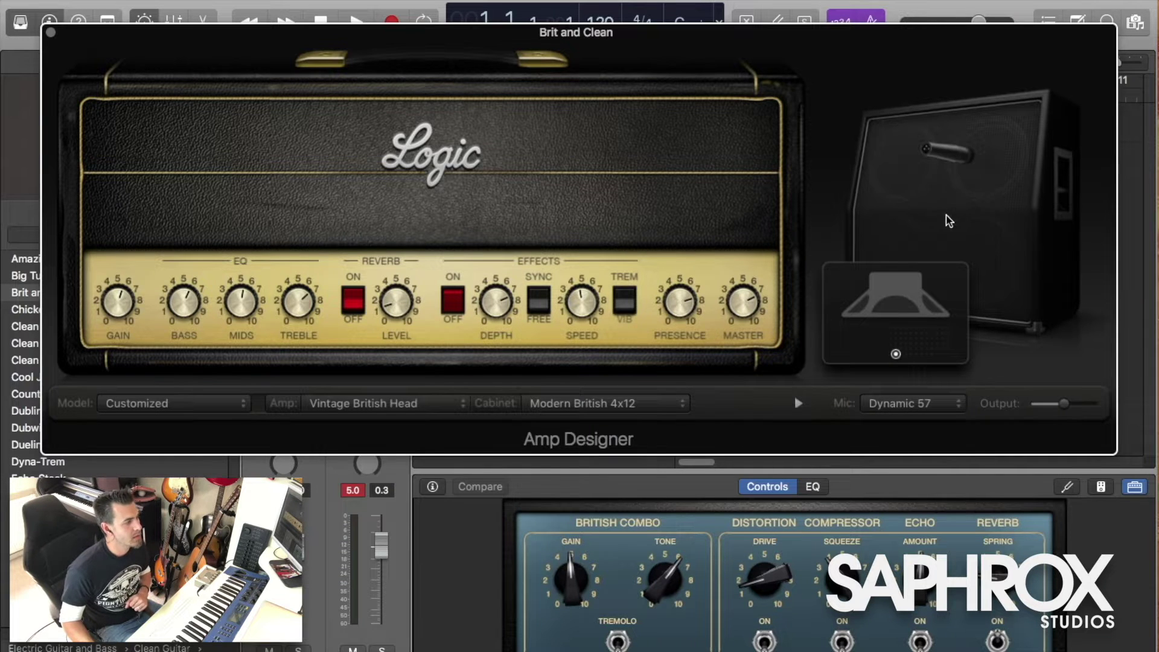
mouse_move(895, 355)
mouse_down()
mouse_move(895, 336)
mouse_move(914, 338)
mouse_up()
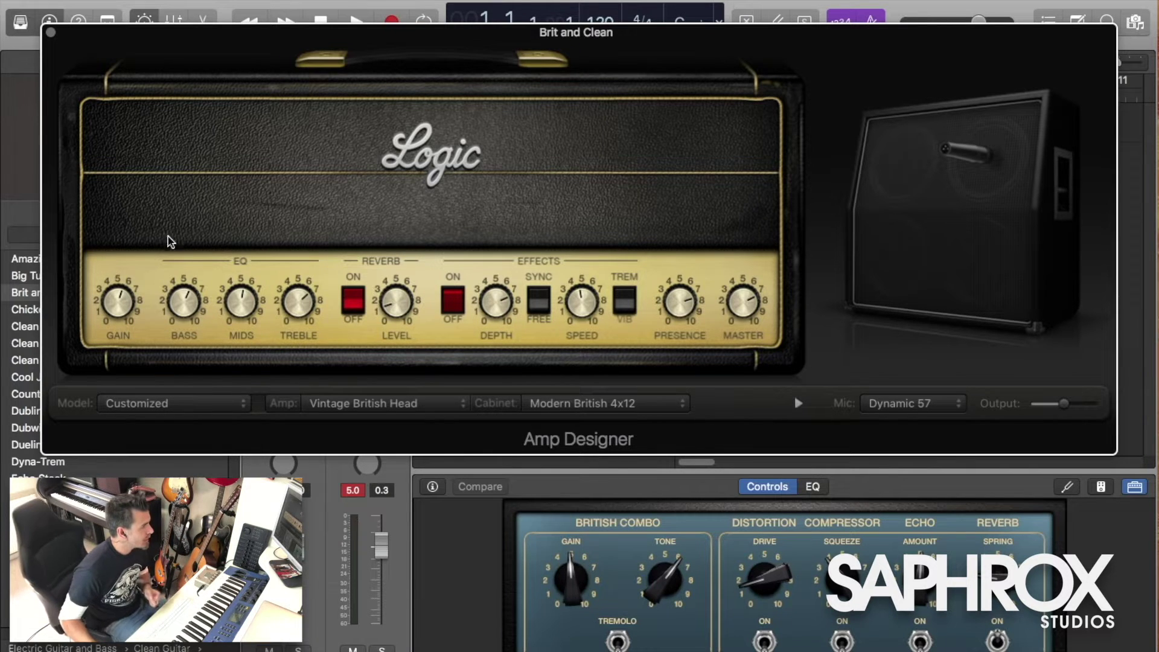
Step: Review the available EQ types for the Vintage British Head, keeping Vintage selected
click(294, 264)
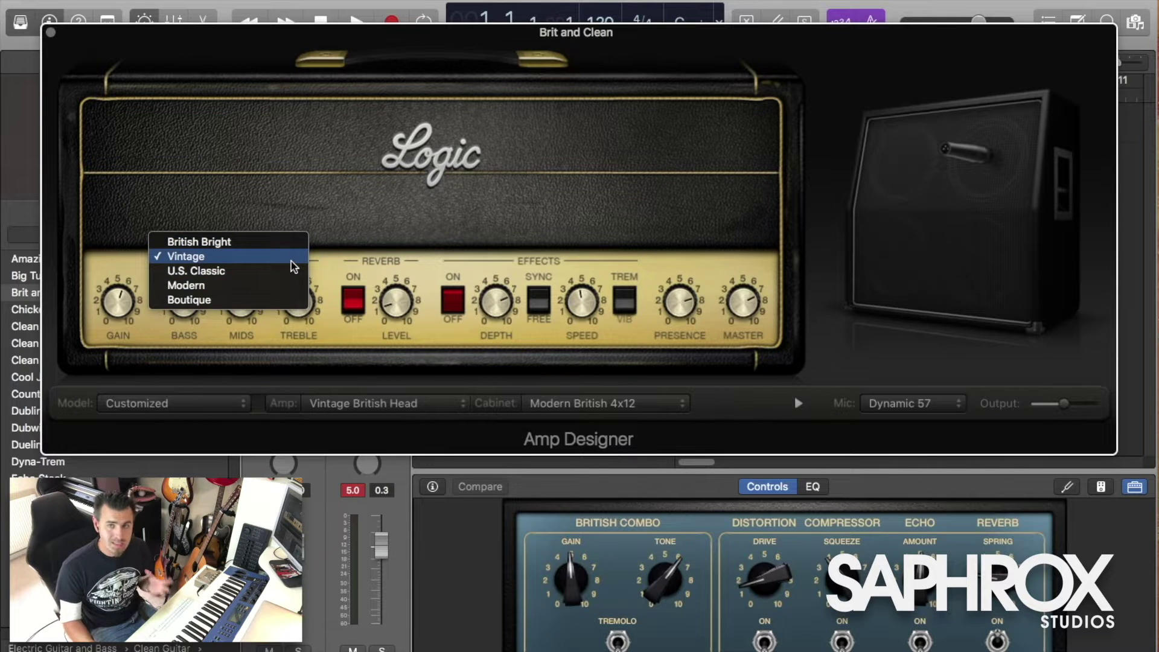
click(389, 257)
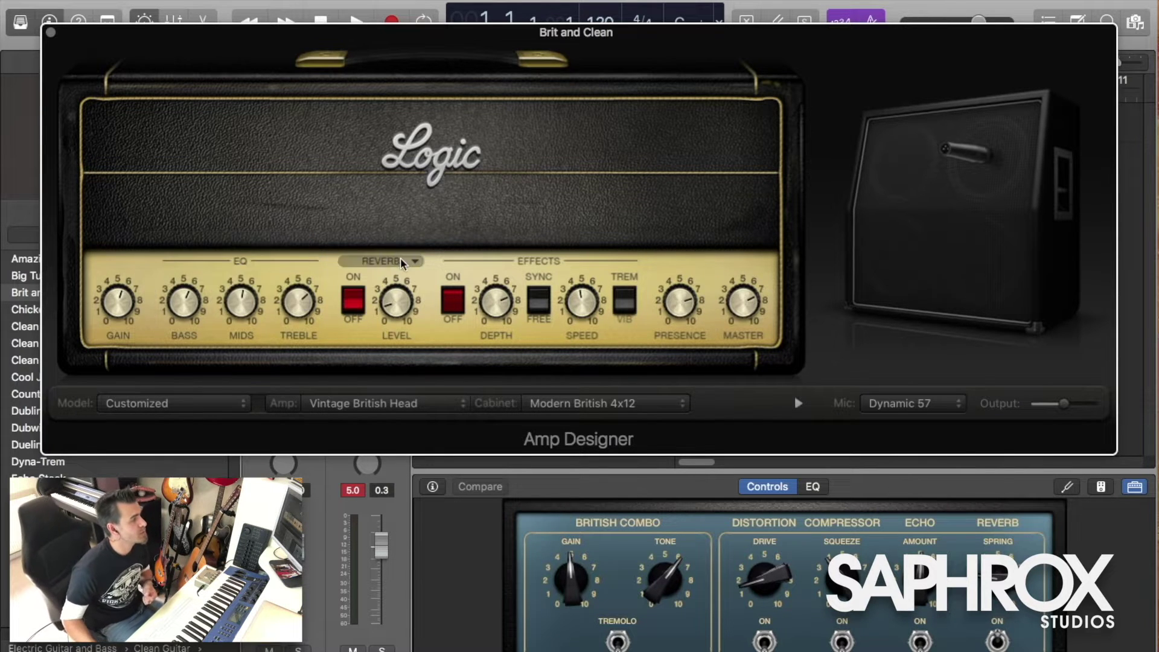
Step: Review the available reverb types for the Vintage British Head, keeping Simple Spring selected
click(386, 259)
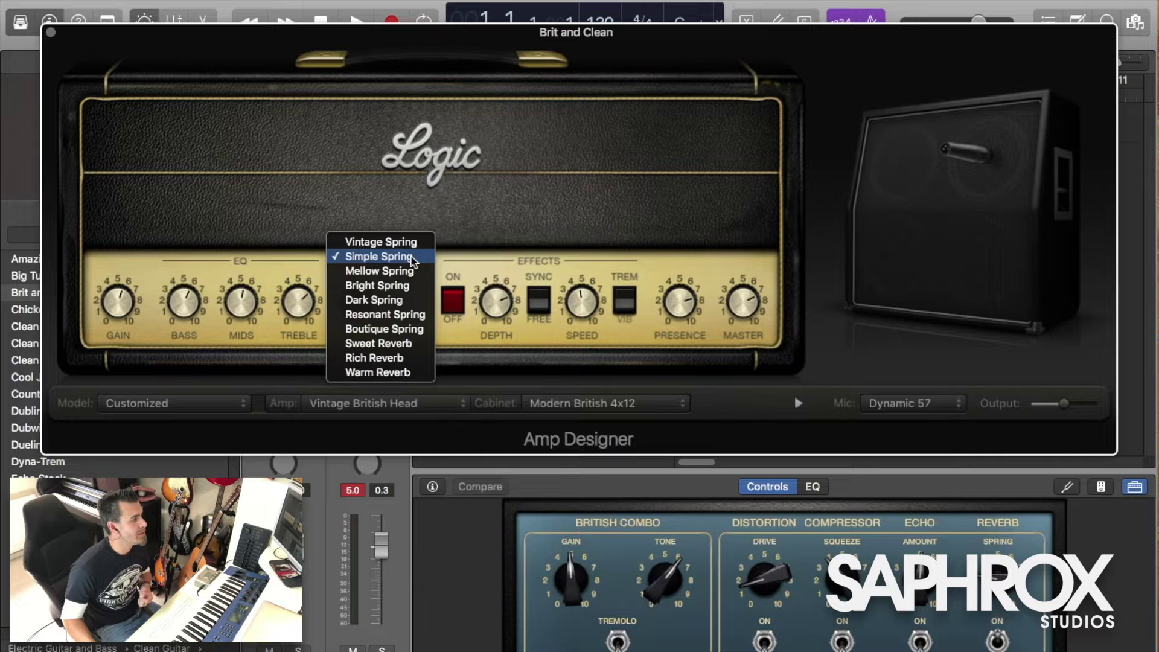
click(382, 342)
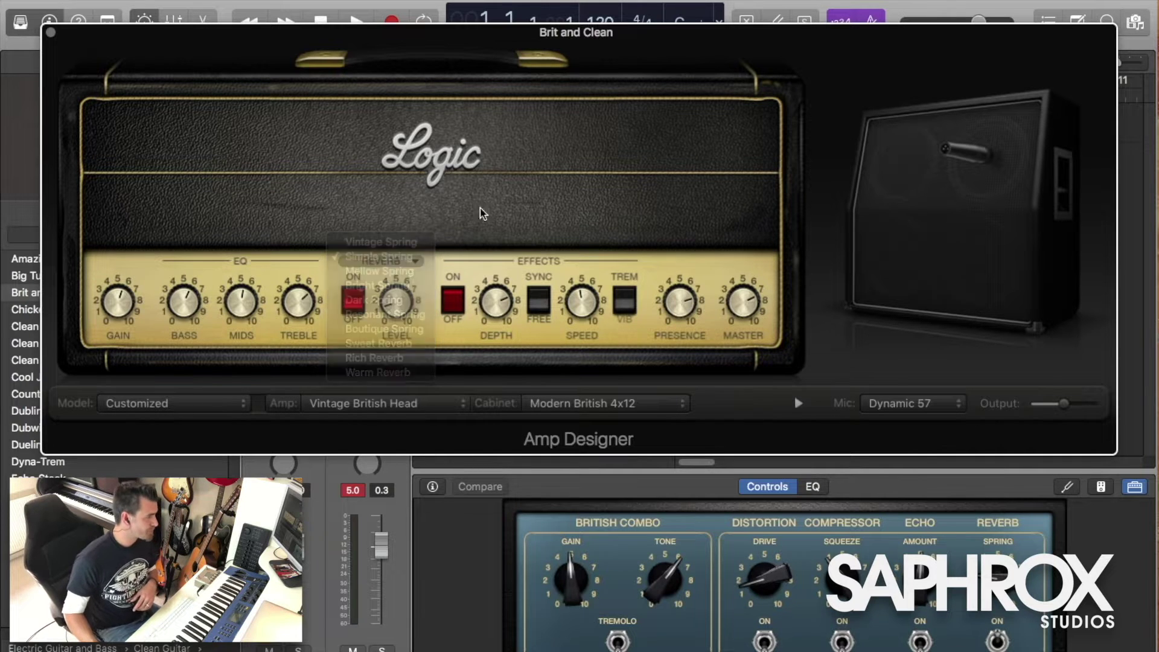
mouse_move(604, 340)
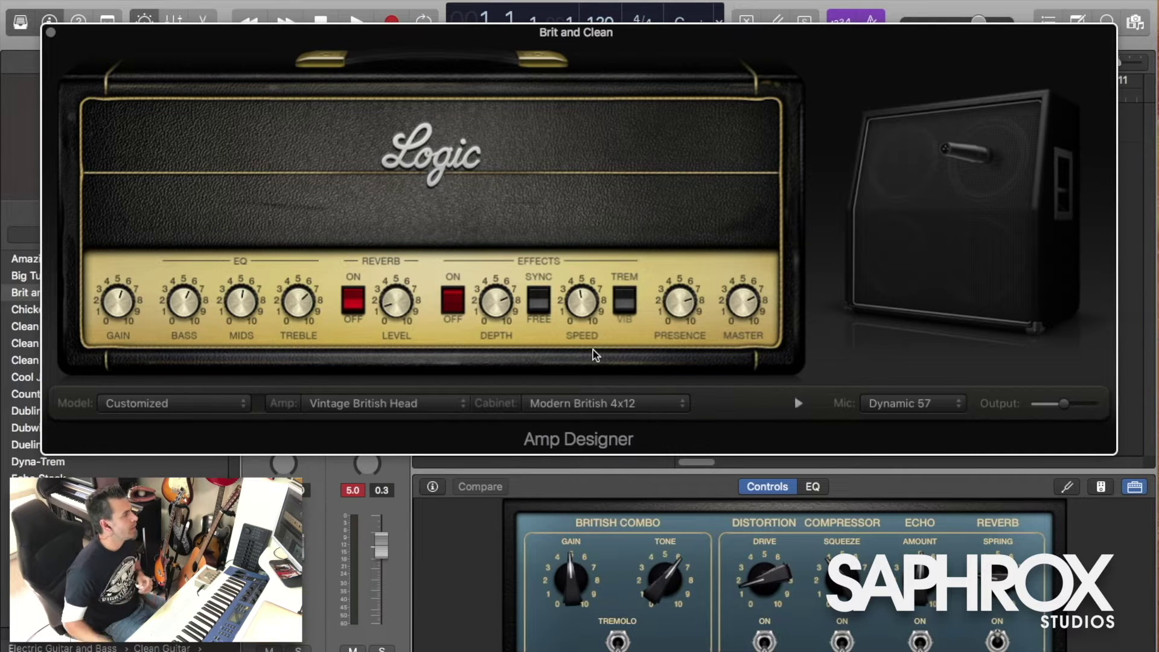
Step: Close Amp Designer and reload the Brit and Clean patch from the Library to restore its original amp settings
click(50, 31)
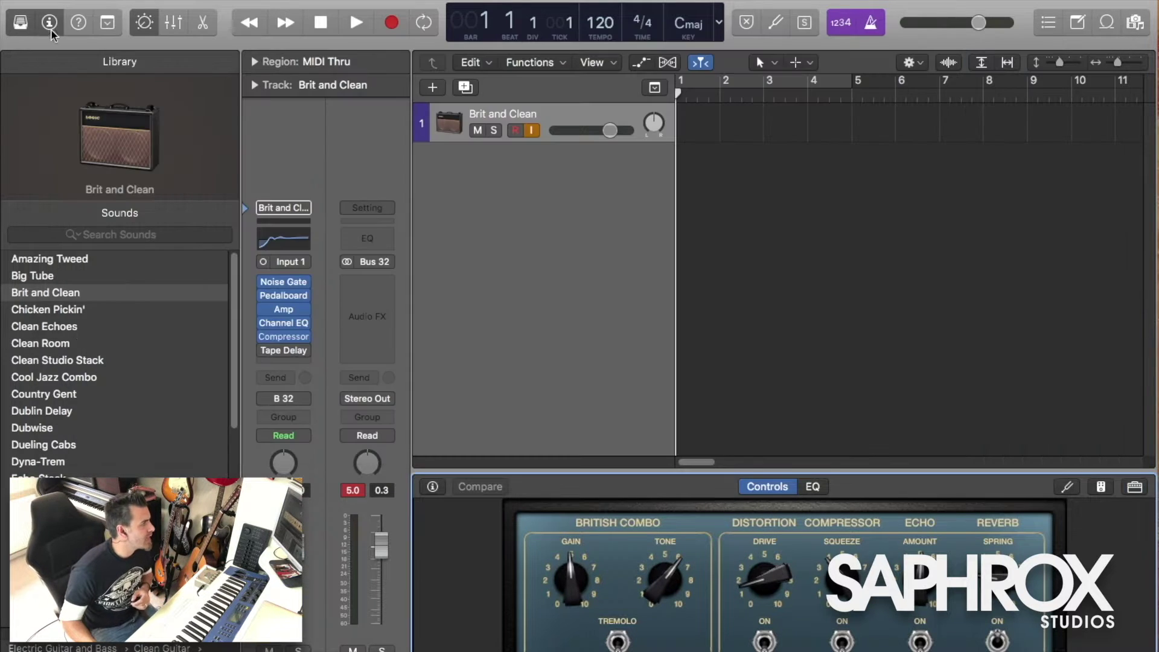
click(77, 310)
click(128, 295)
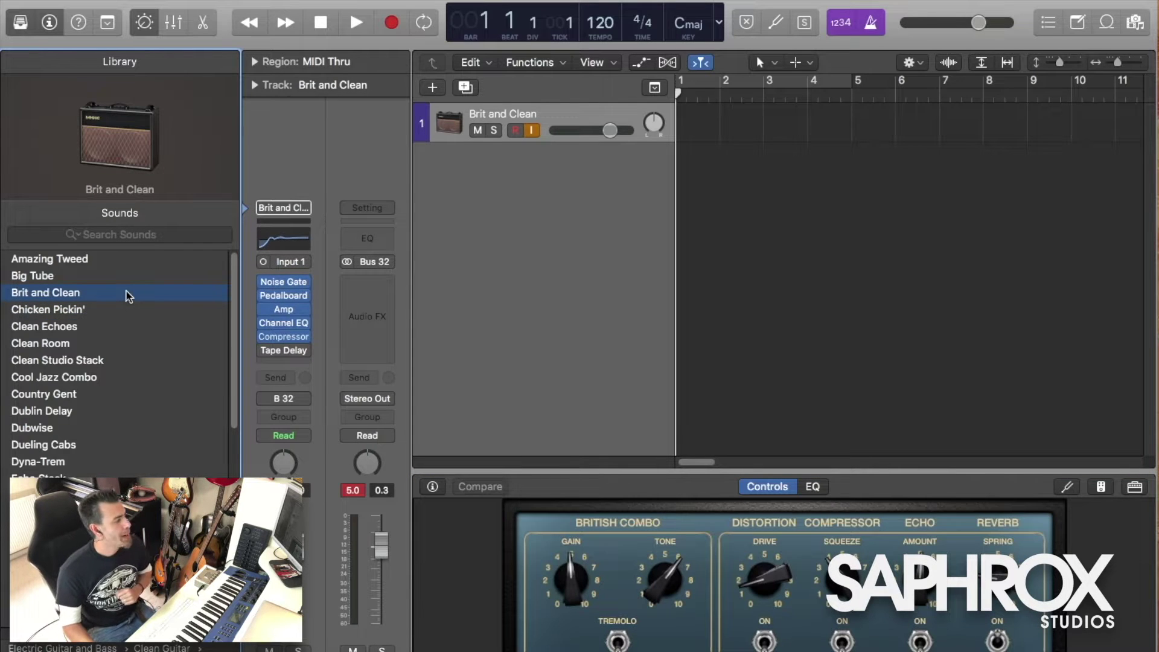
Step: Reopen Amp Designer and review the available amp models, keeping British Amp selected
click(1134, 488)
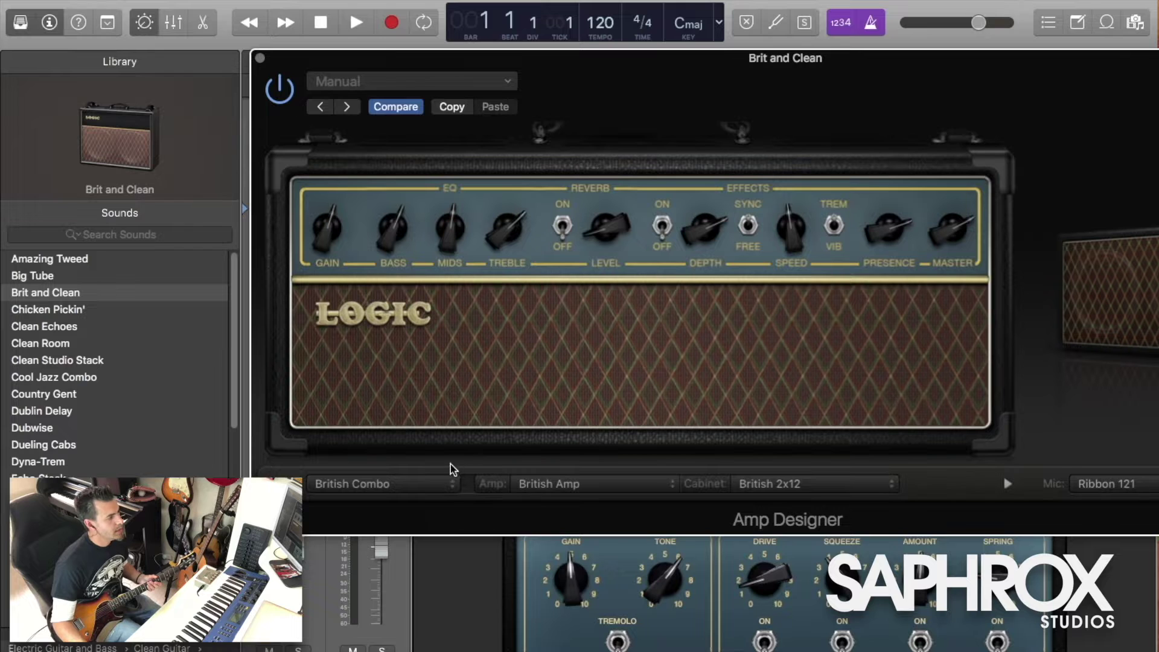
click(561, 484)
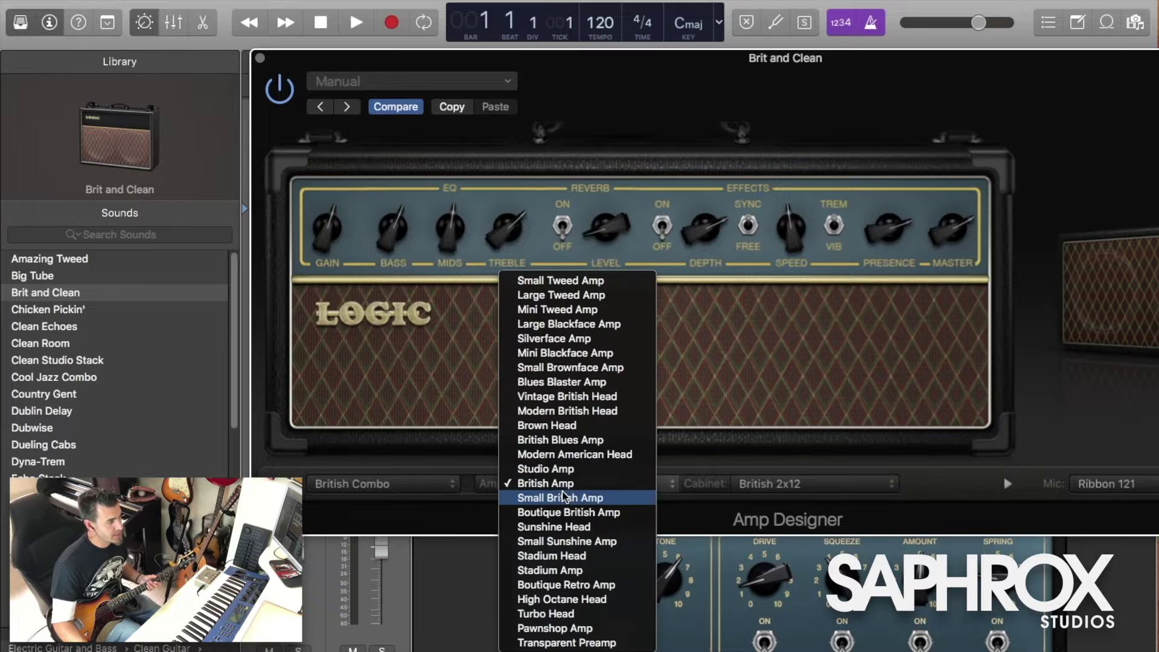
click(806, 520)
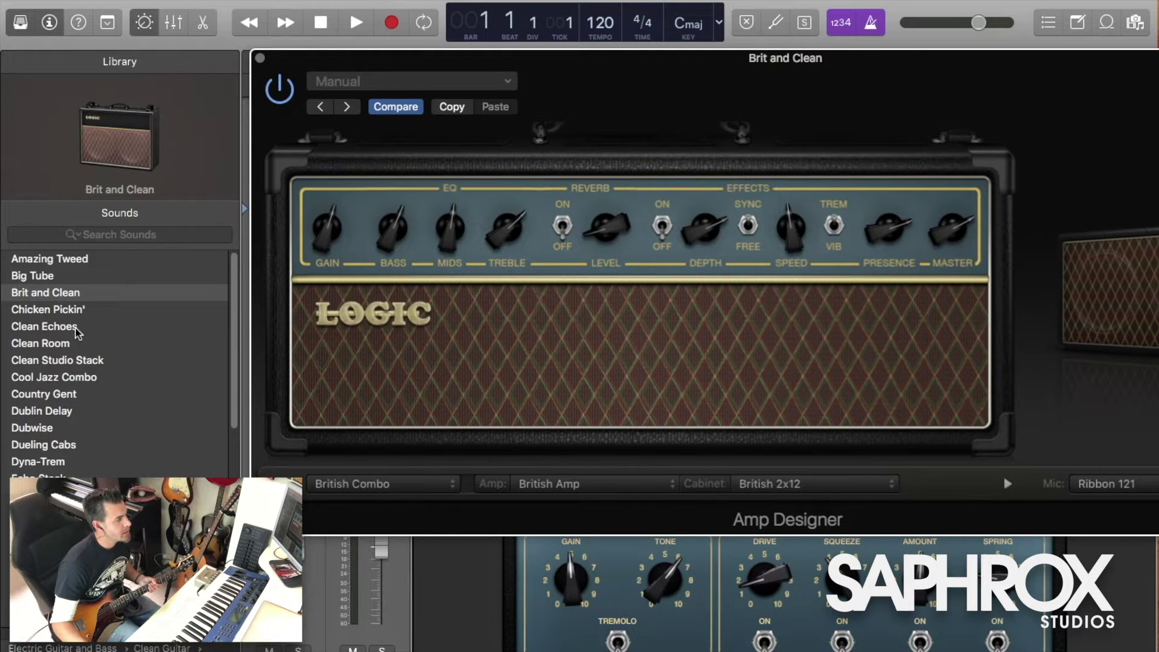
Step: Try the Echo Studio and Chicken Pickin' patches, and bring up the Pedalboard of Chicken Pickin' beside the Library
click(68, 411)
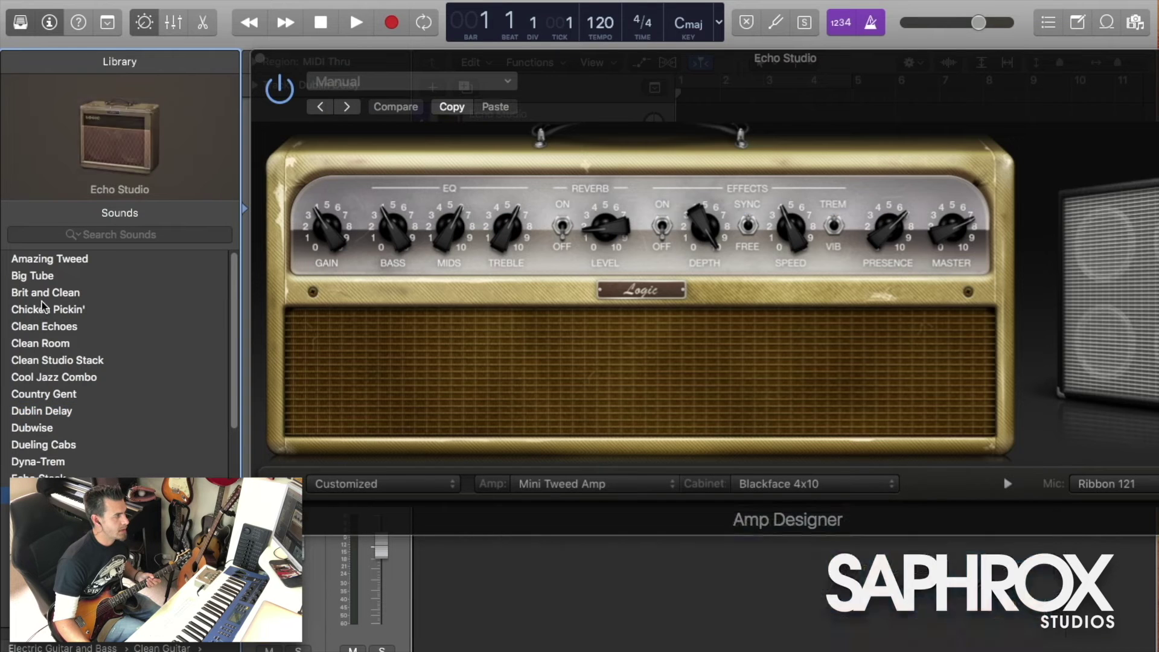
click(41, 309)
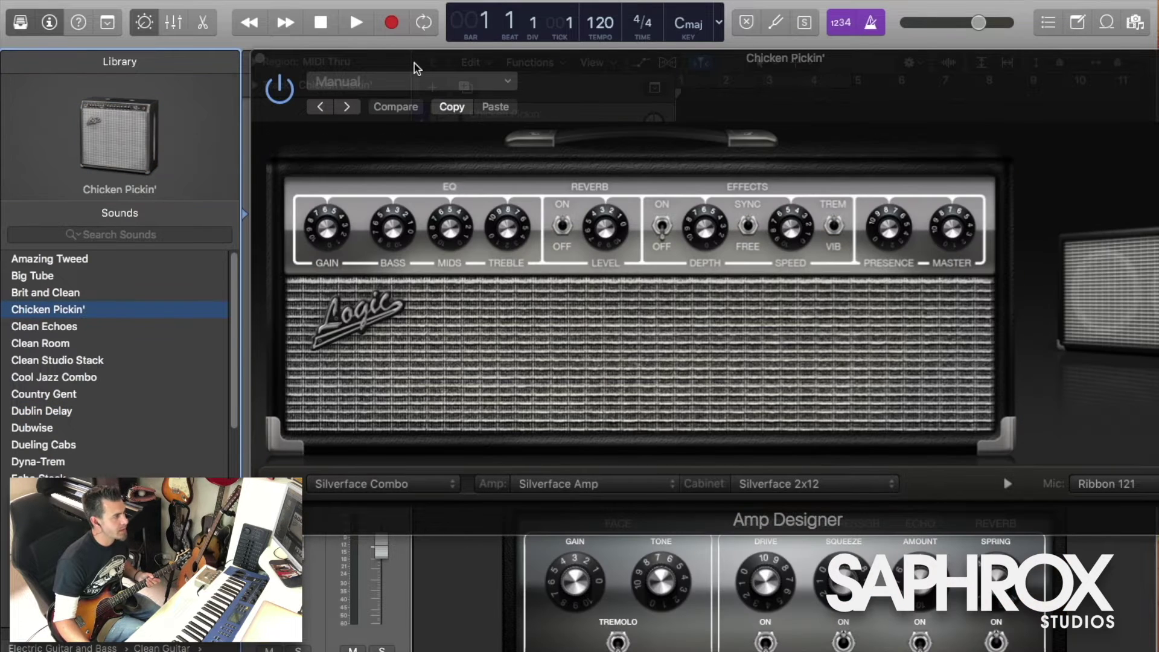
drag(383, 62, 171, 52)
click(1101, 487)
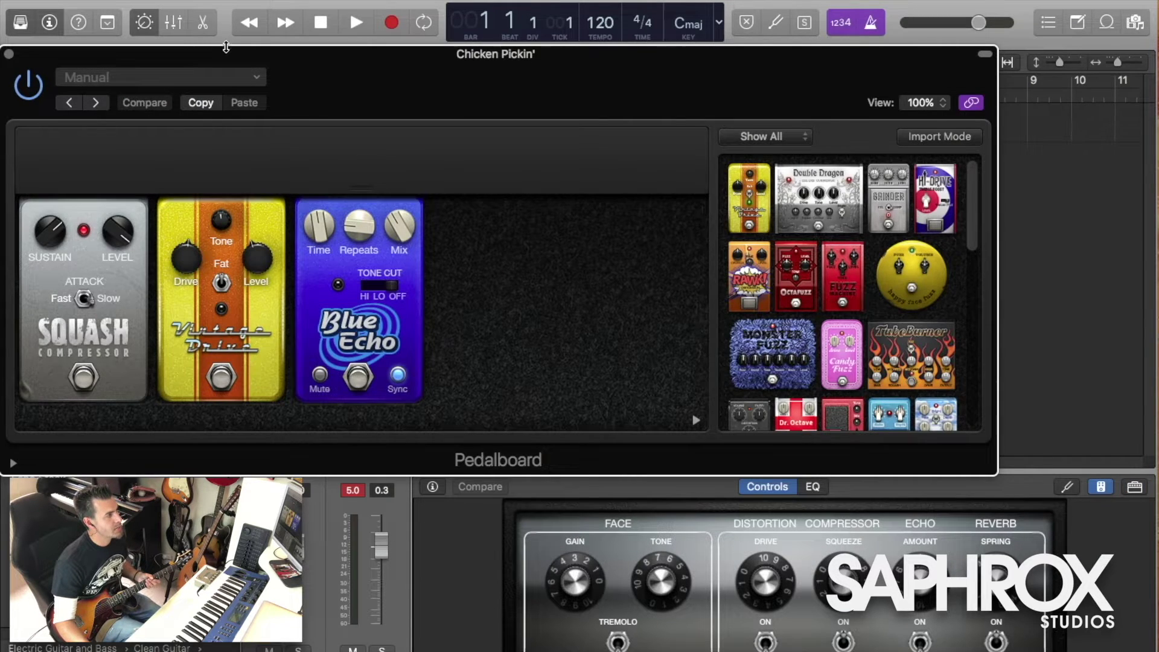
key(y)
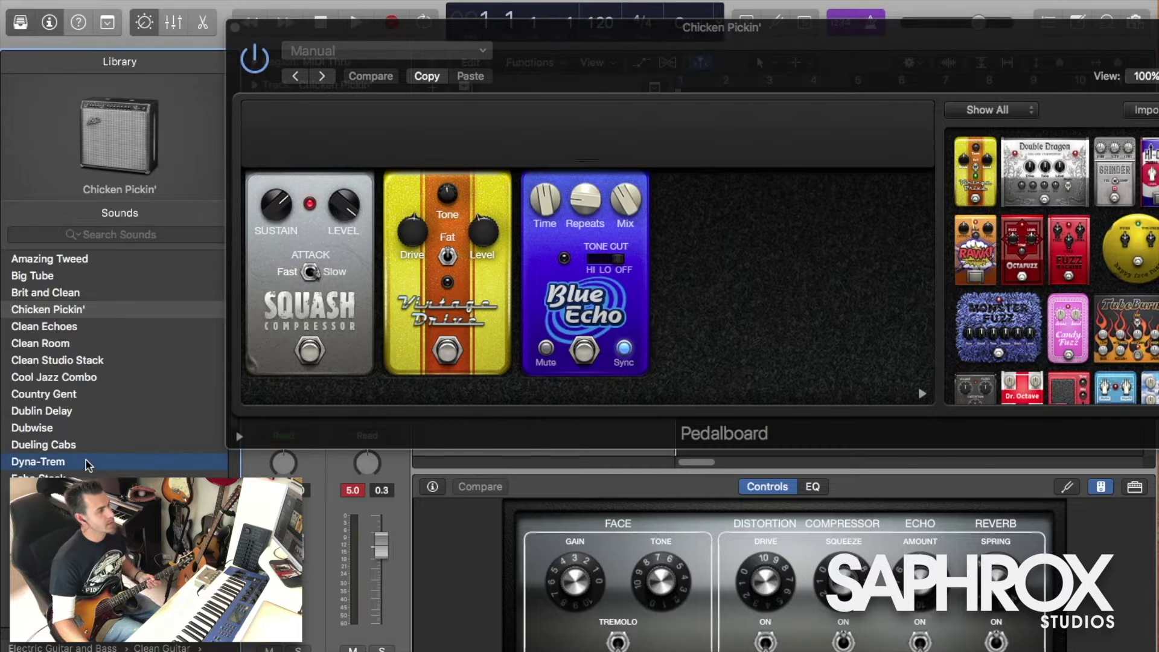
Step: Try the Dyna-Trem patch, and switch the track back to the Brit and Clean patch
click(87, 462)
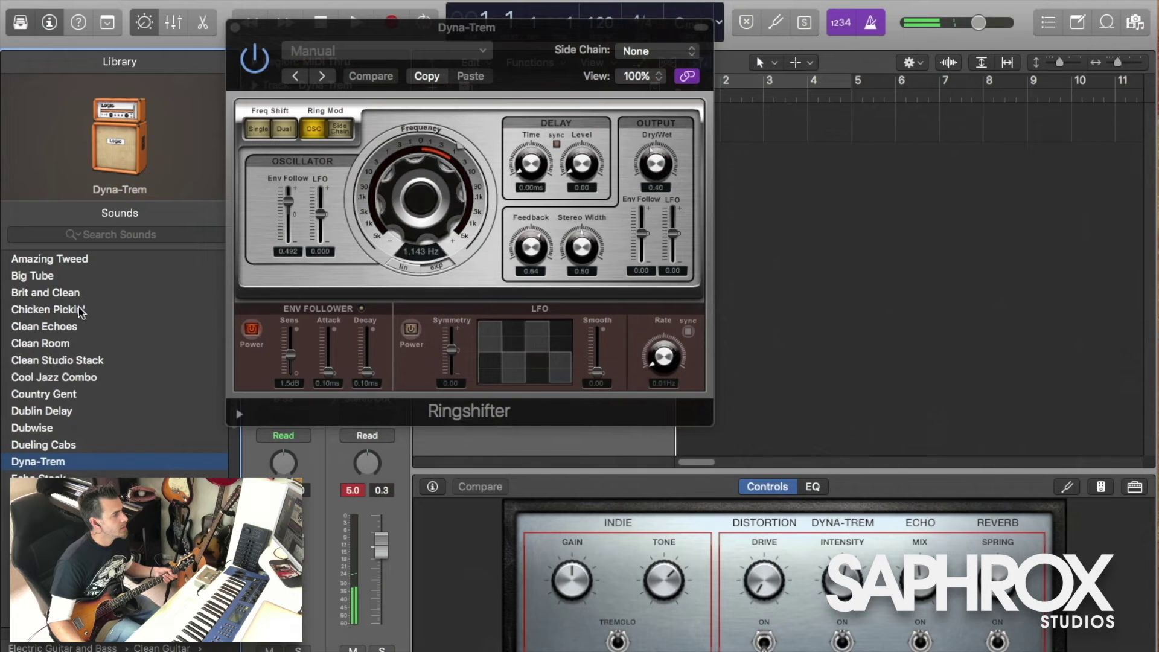
click(84, 296)
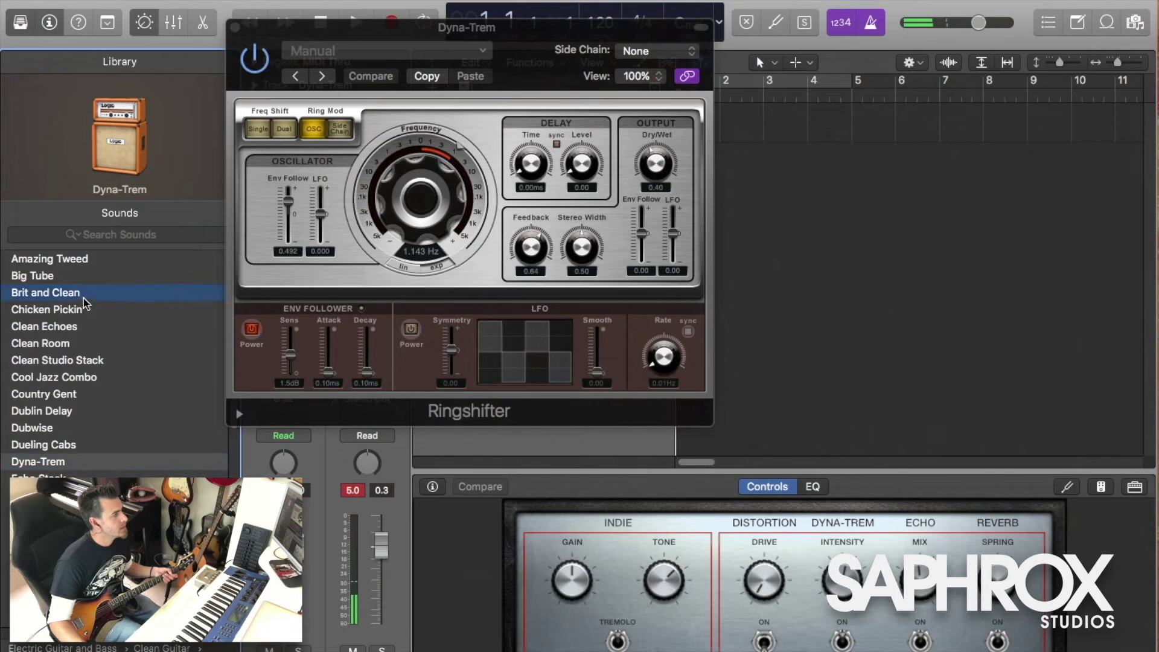